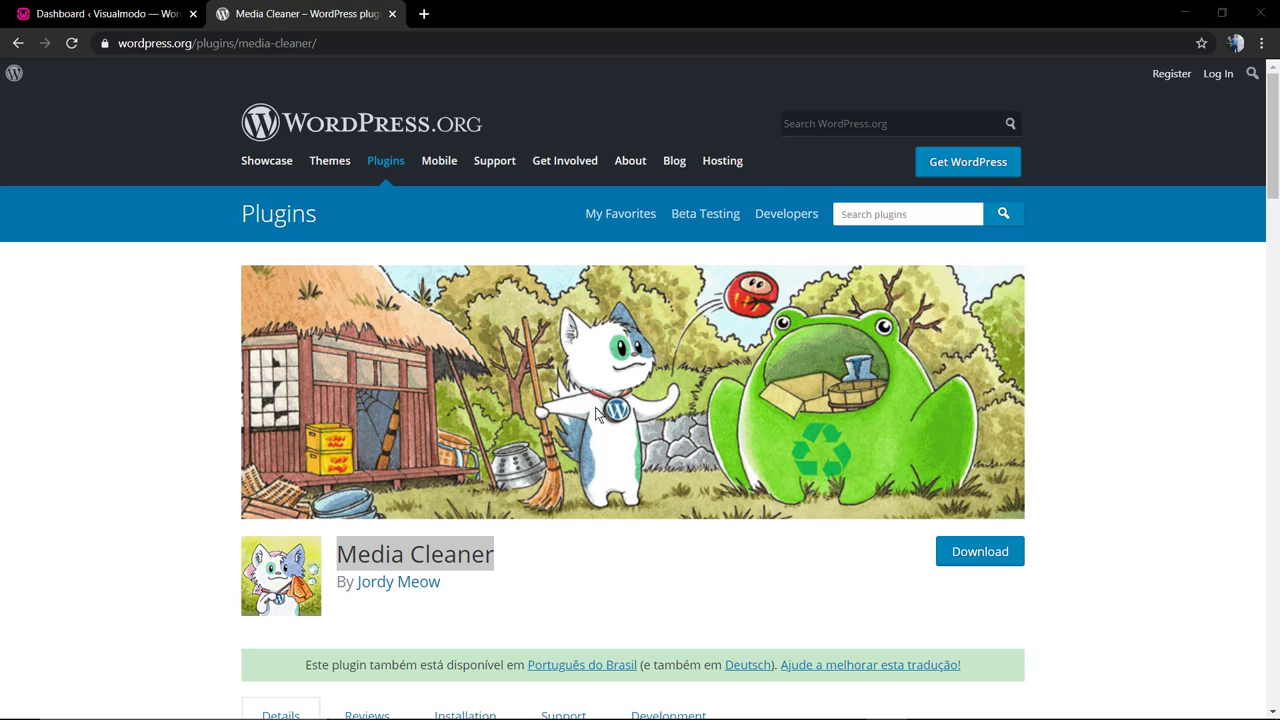
# - Scroll through the Media Cleaner plugin page on wordpress.org to review its description
pyautogui.click(659, 565)
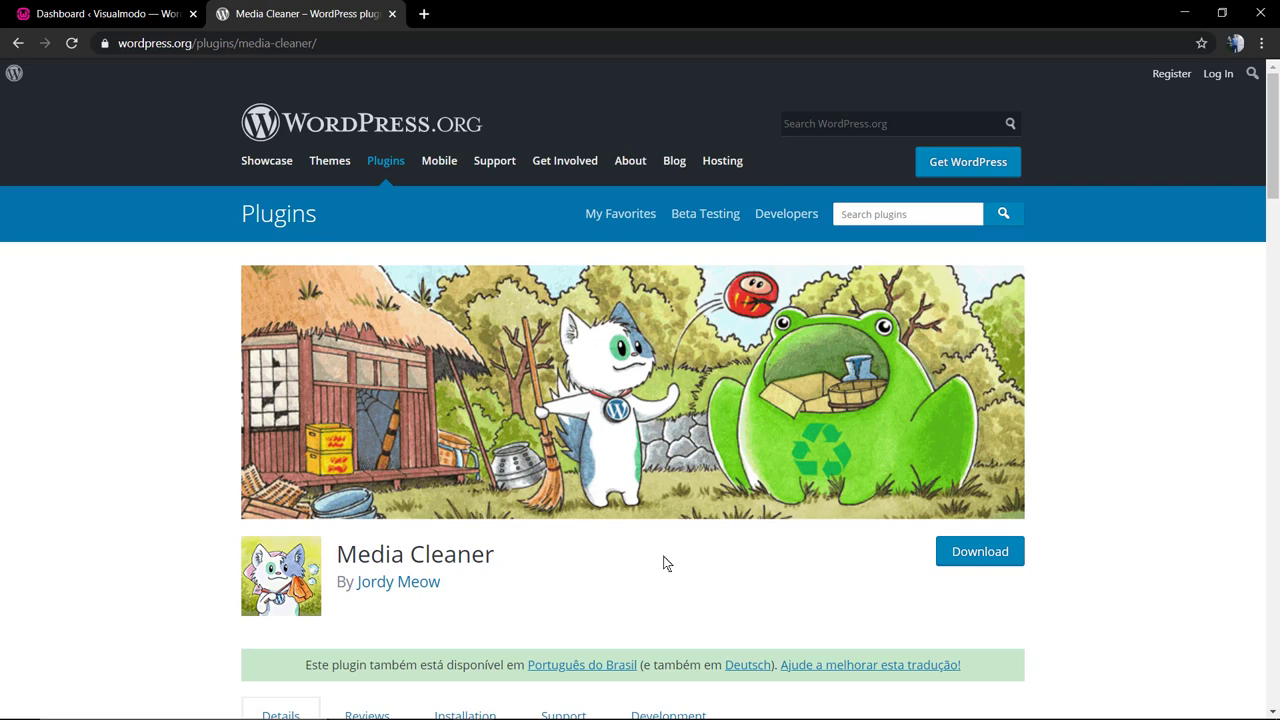
pyautogui.scroll(-4, 667, 563)
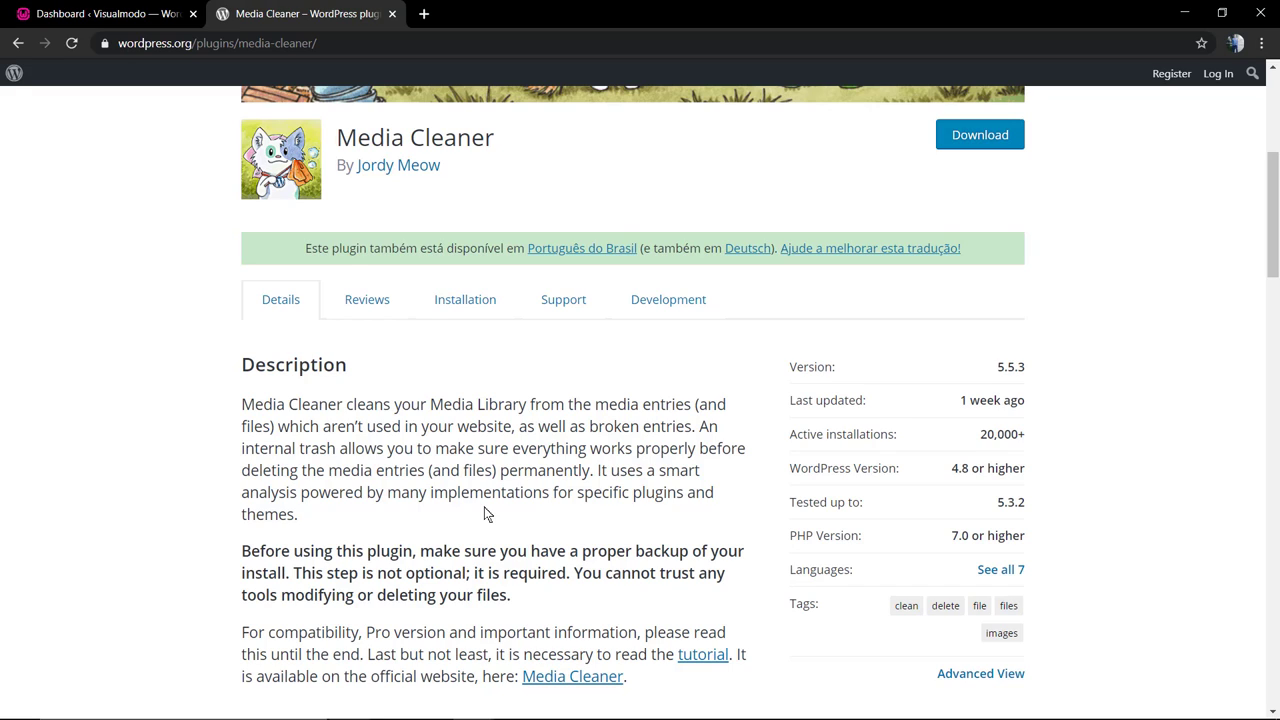
pyautogui.scroll(4, 487, 514)
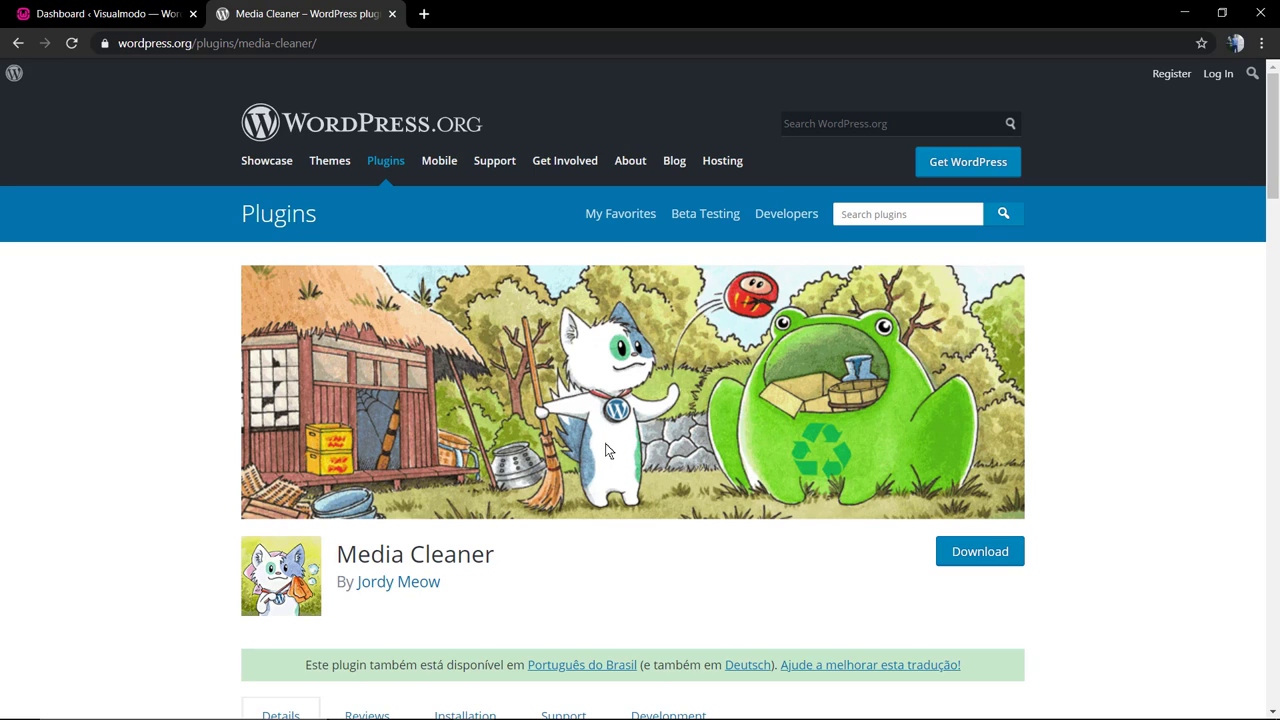
pyautogui.scroll(-2, 723, 451)
pyautogui.scroll(2, 729, 478)
# - Return to the site dashboard and go to Plugins > Add New
pyautogui.click(95, 16)
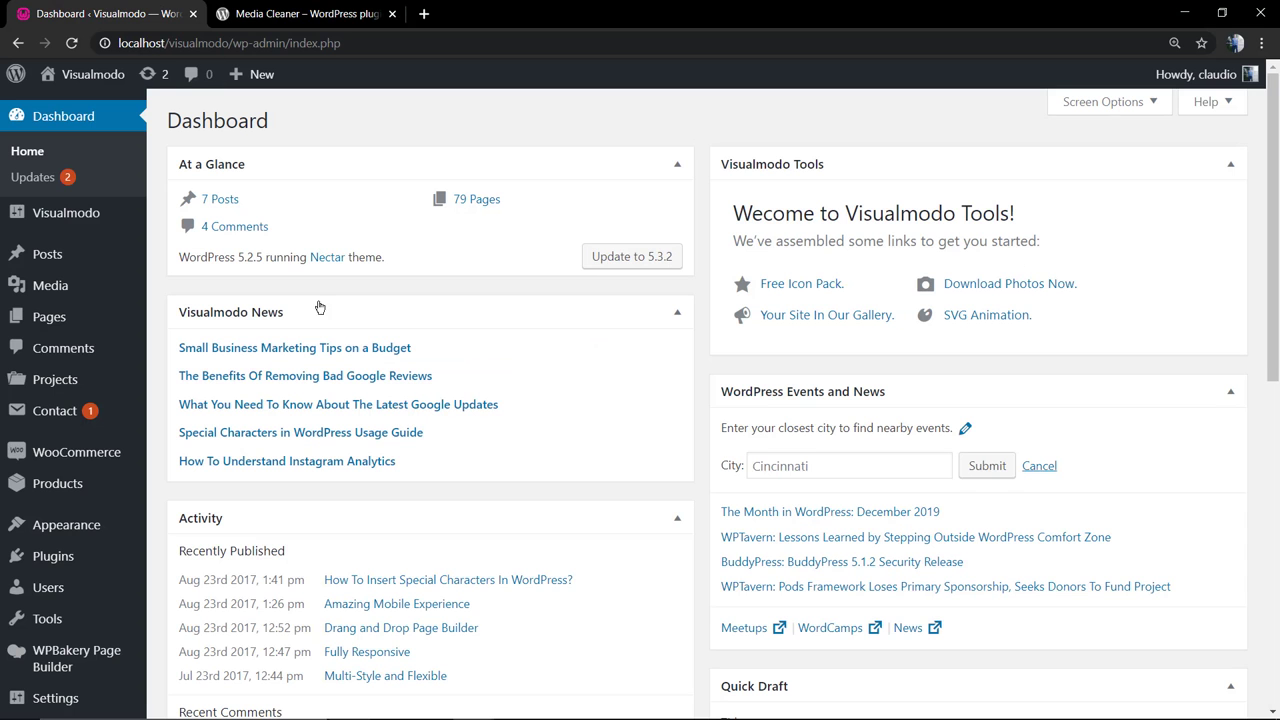
pyautogui.moveTo(83, 557)
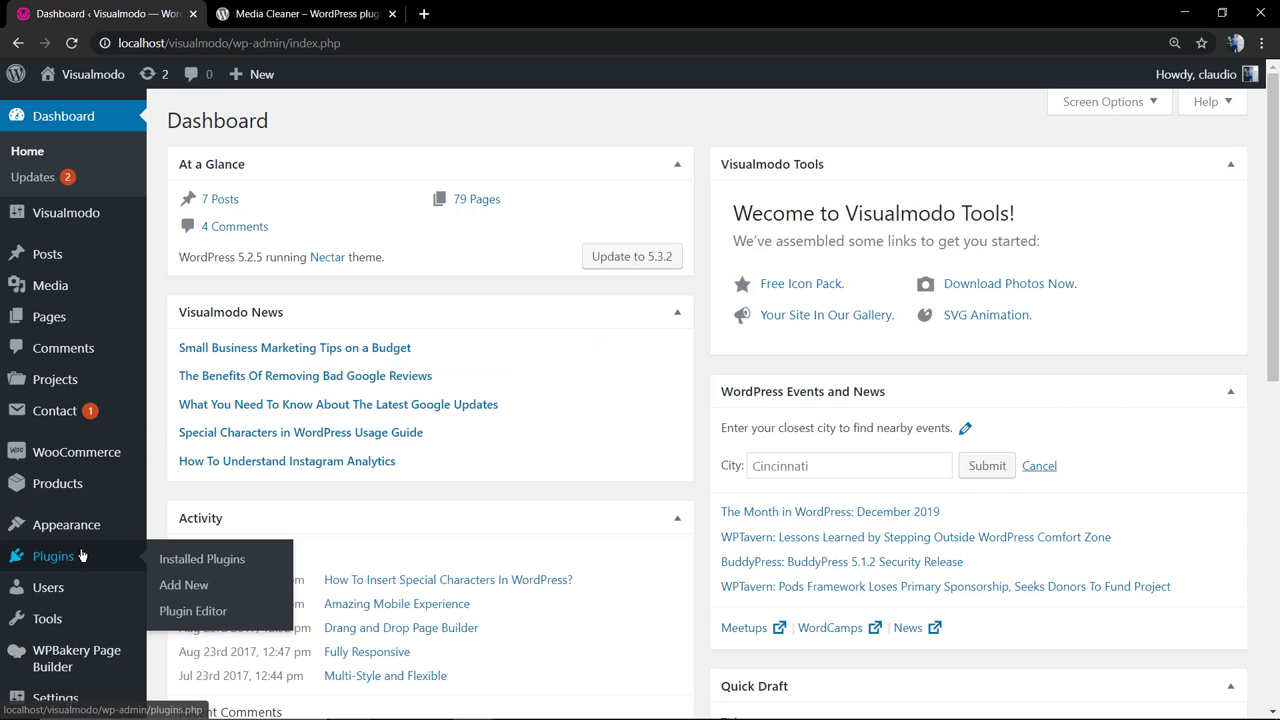
pyautogui.click(178, 585)
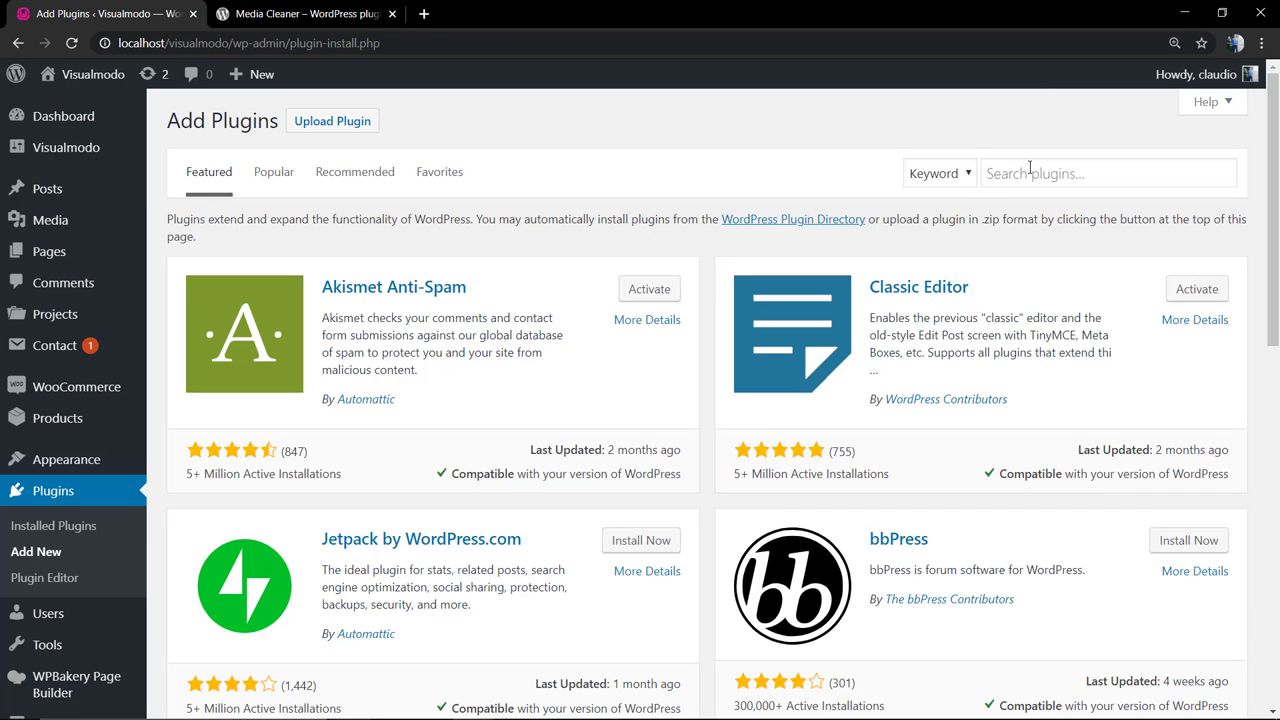
# - Search plugins for 'Media Cleaner' and install it
pyautogui.click(1030, 168)
pyautogui.write('Media Cleaner')
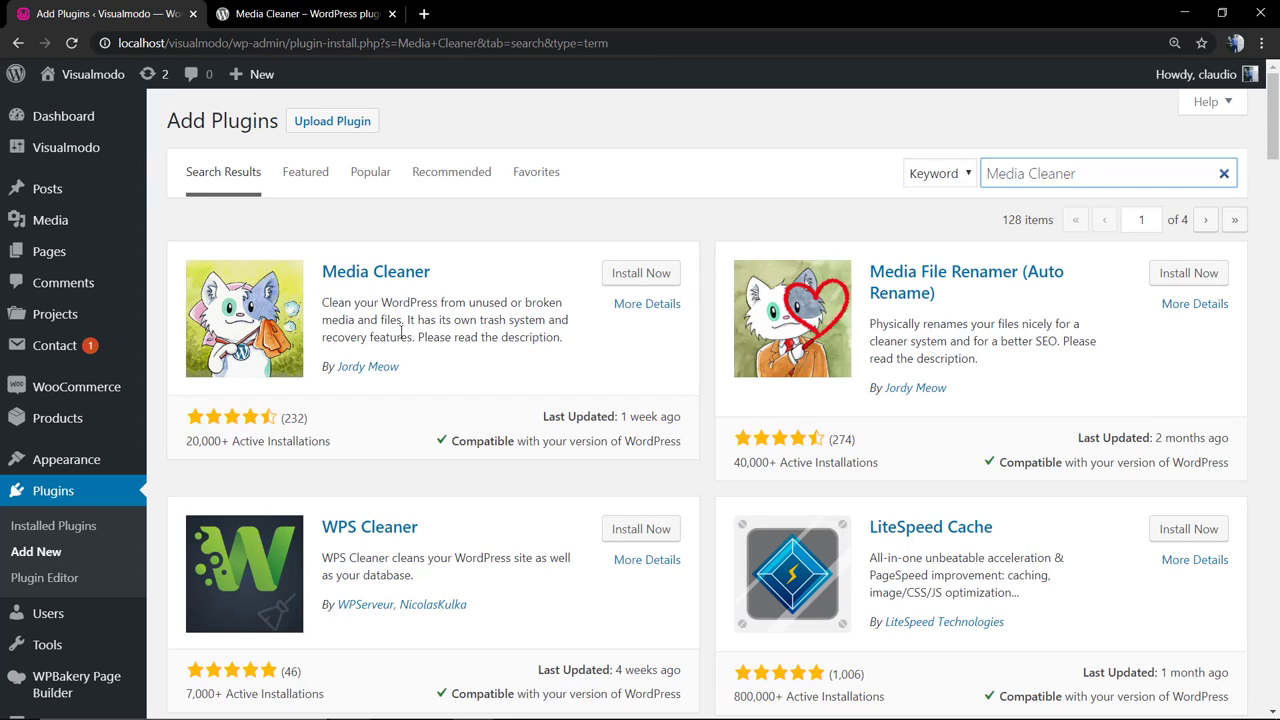
pyautogui.moveTo(399, 368); pyautogui.dragTo(343, 374)
pyautogui.click(442, 372)
pyautogui.click(660, 273)
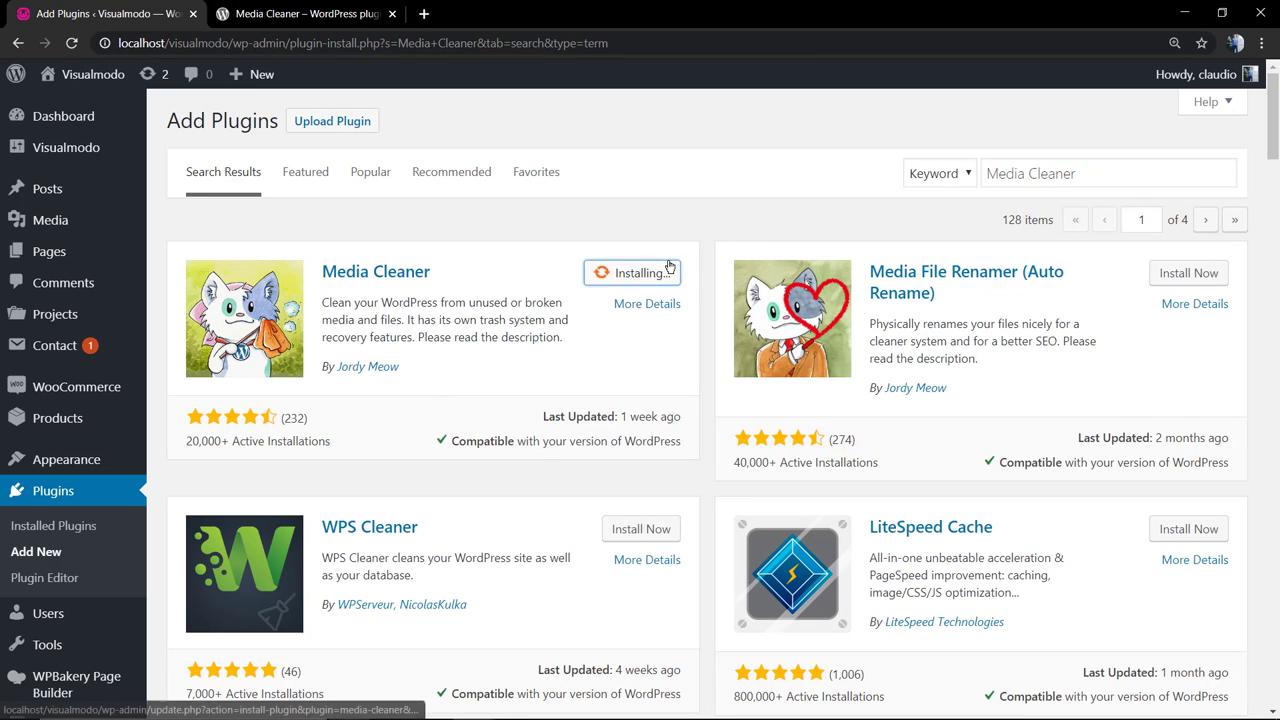
# - On the wordpress.org tab, scroll through the Media Cleaner description
pyautogui.click(300, 13)
pyautogui.scroll(-3, 290, 330)
pyautogui.scroll(-5, 268, 348)
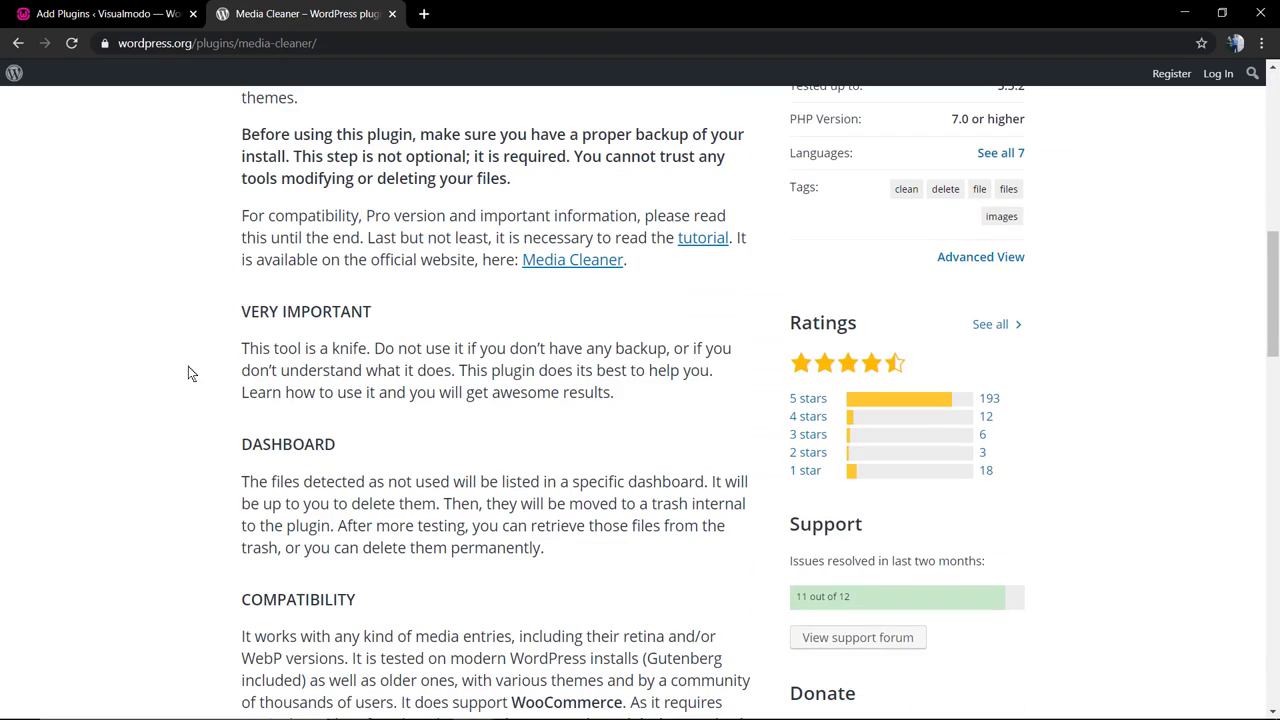
pyautogui.scroll(-4, 181, 375)
pyautogui.scroll(-3, 181, 380)
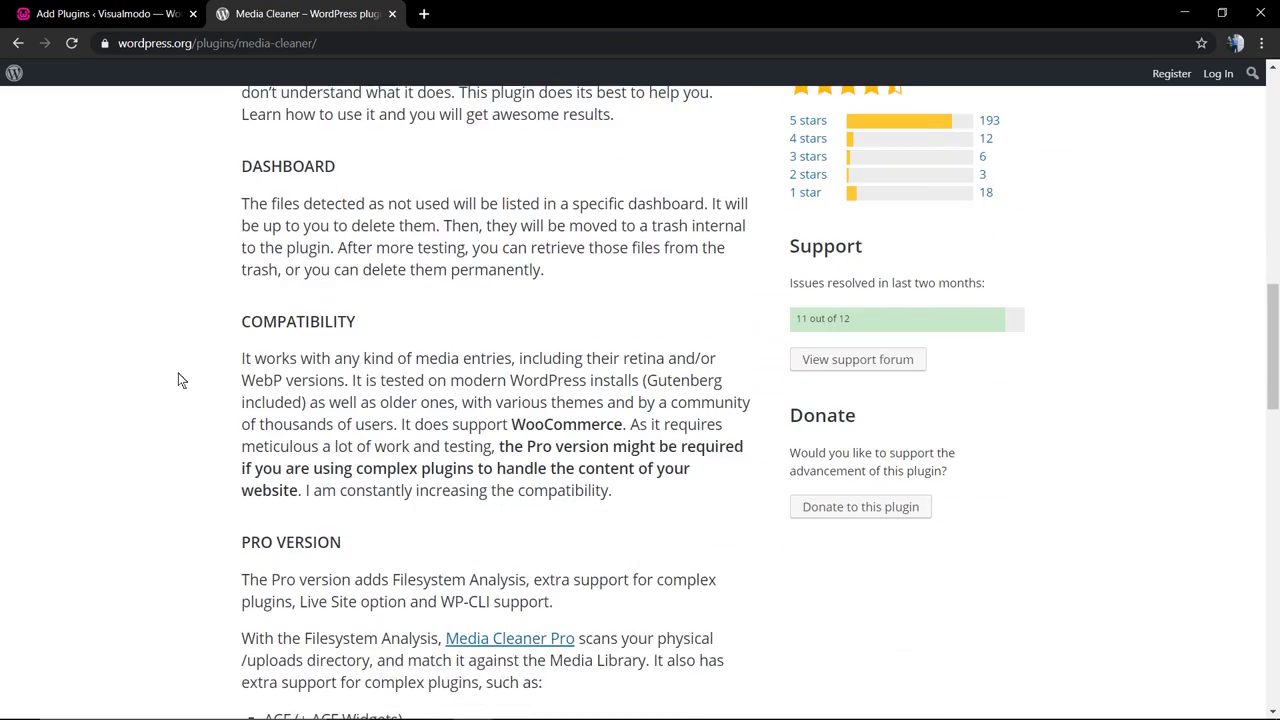
pyautogui.scroll(-7, 181, 380)
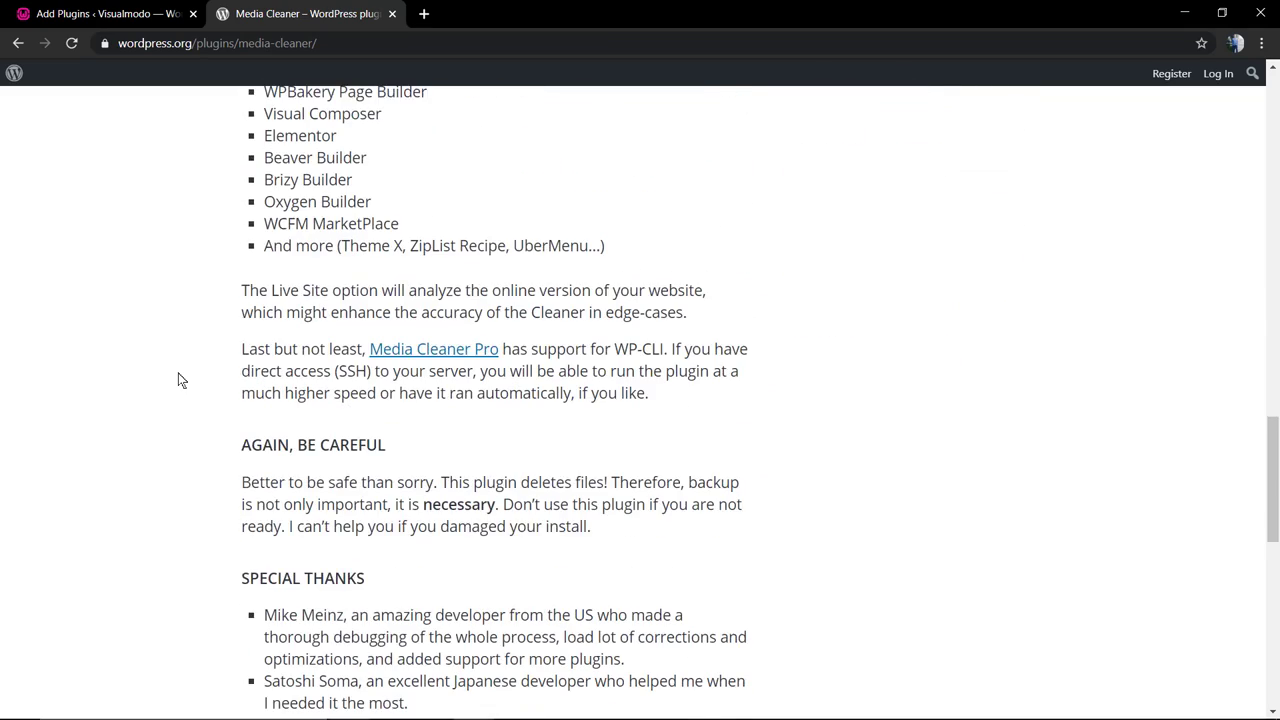
pyautogui.scroll(-2, 181, 380)
pyautogui.scroll(1, 181, 380)
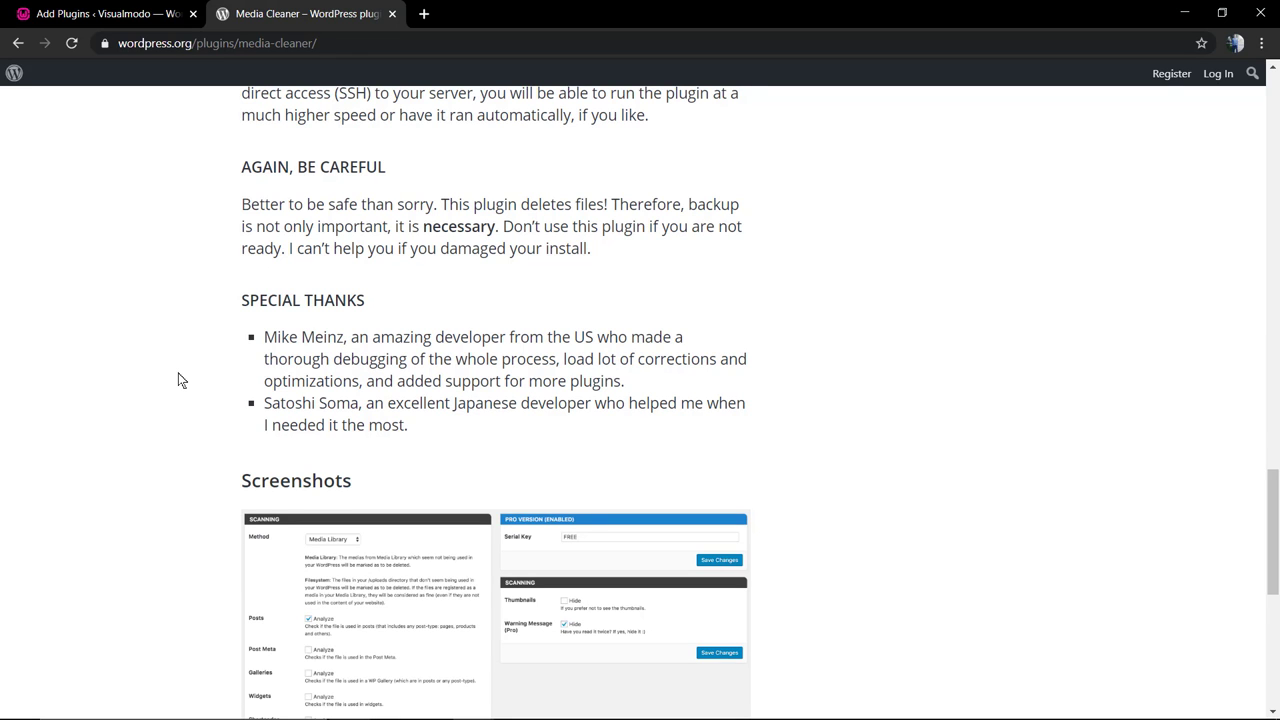
pyautogui.scroll(1, 181, 380)
# - Highlight the 'Again, Be Careful' and backup warning paragraphs
pyautogui.tripleClick(476, 356)
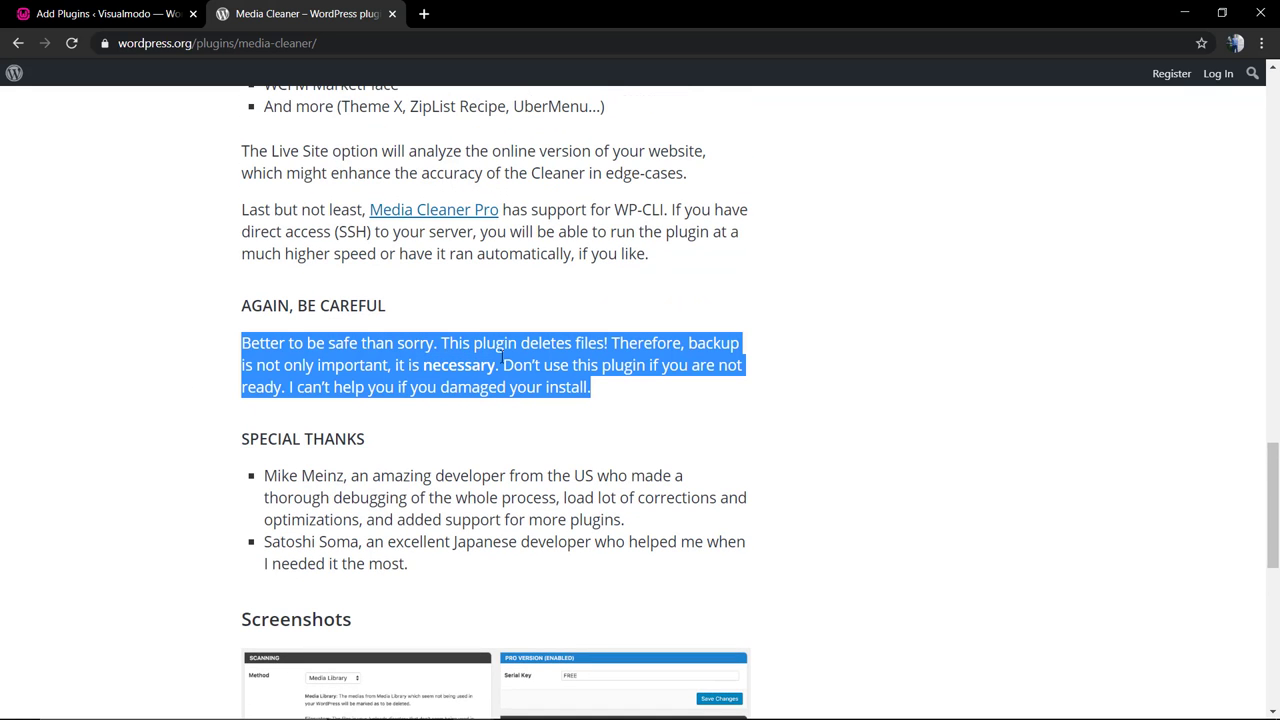
pyautogui.click(387, 374)
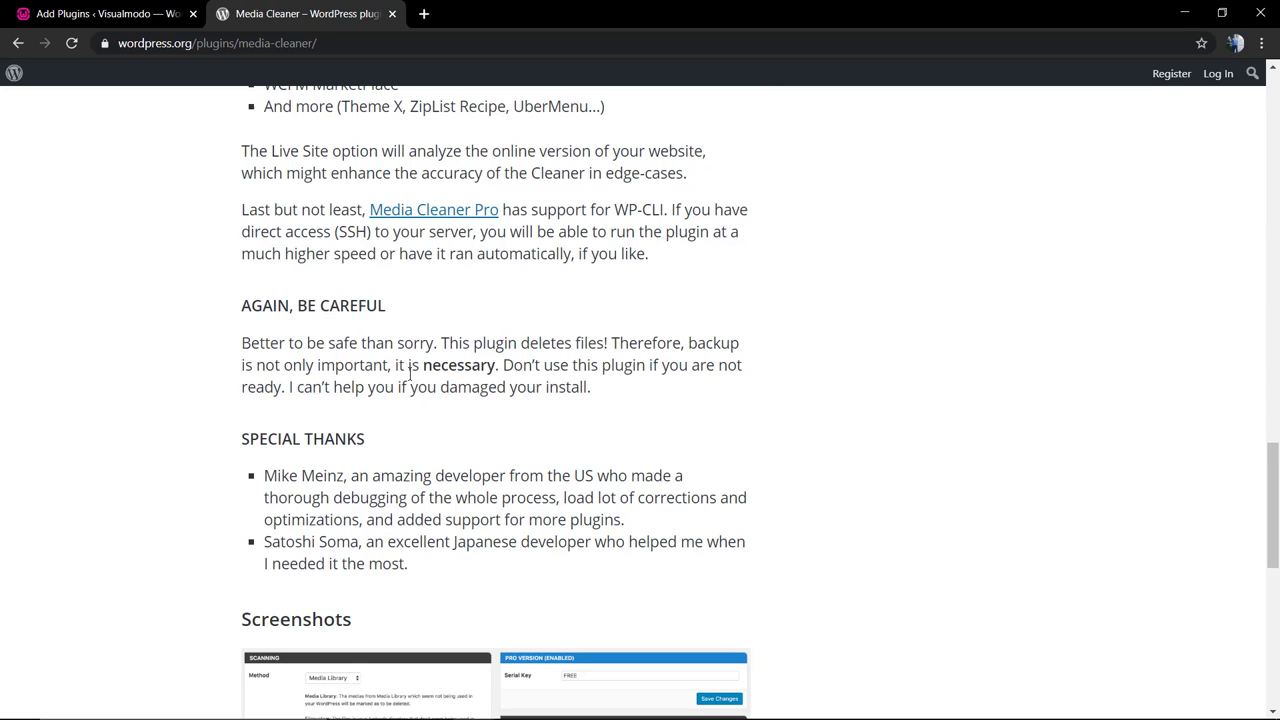
pyautogui.tripleClick(330, 380)
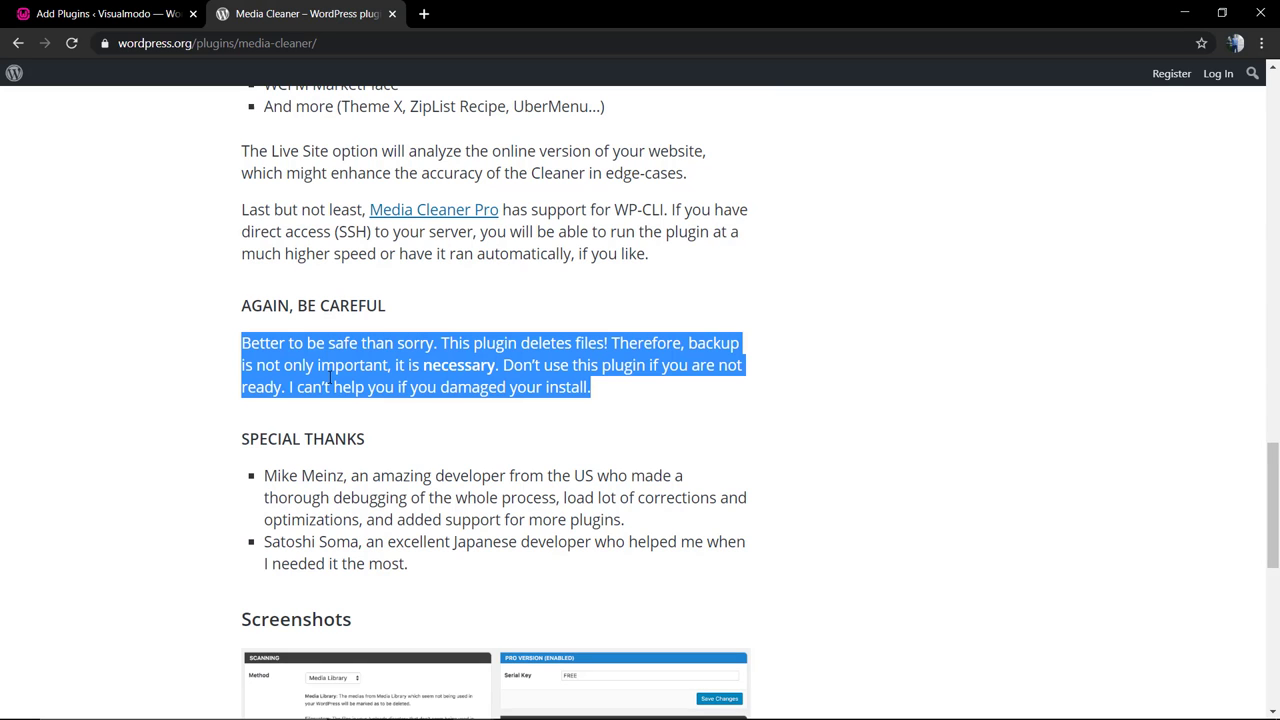
pyautogui.click(330, 380)
pyautogui.scroll(-1, 350, 390)
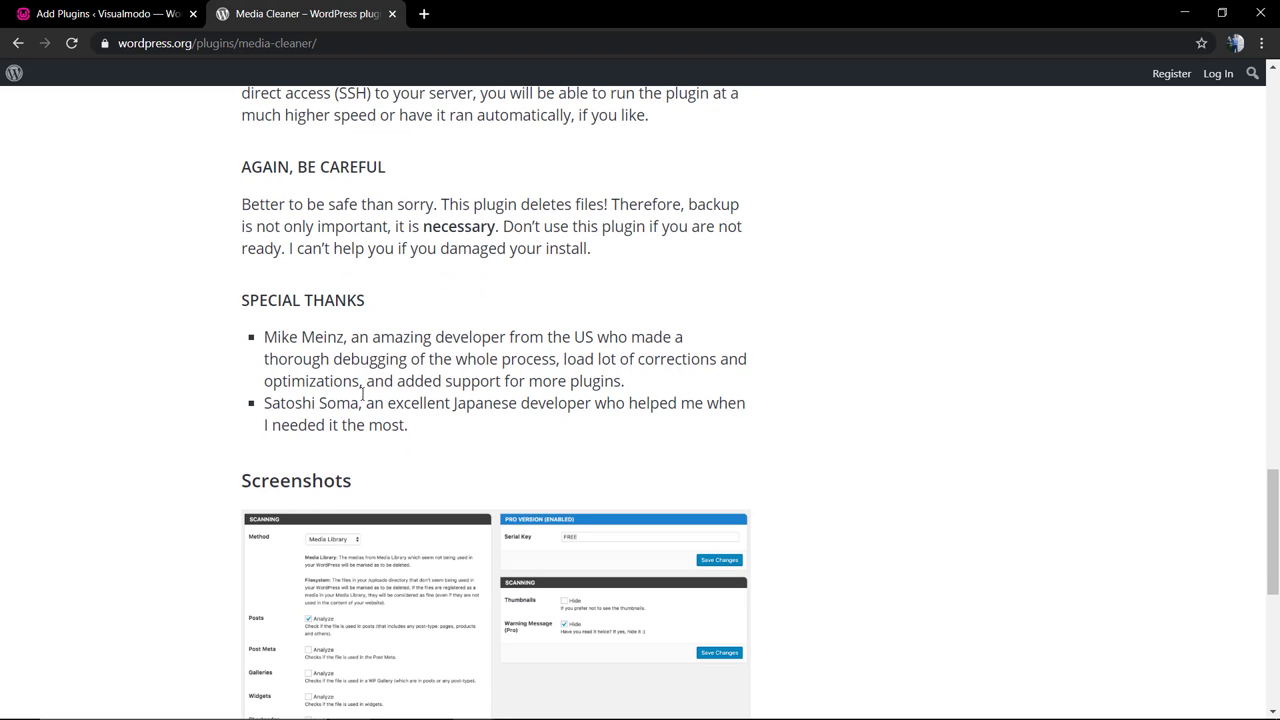
pyautogui.scroll(-2, 345, 385)
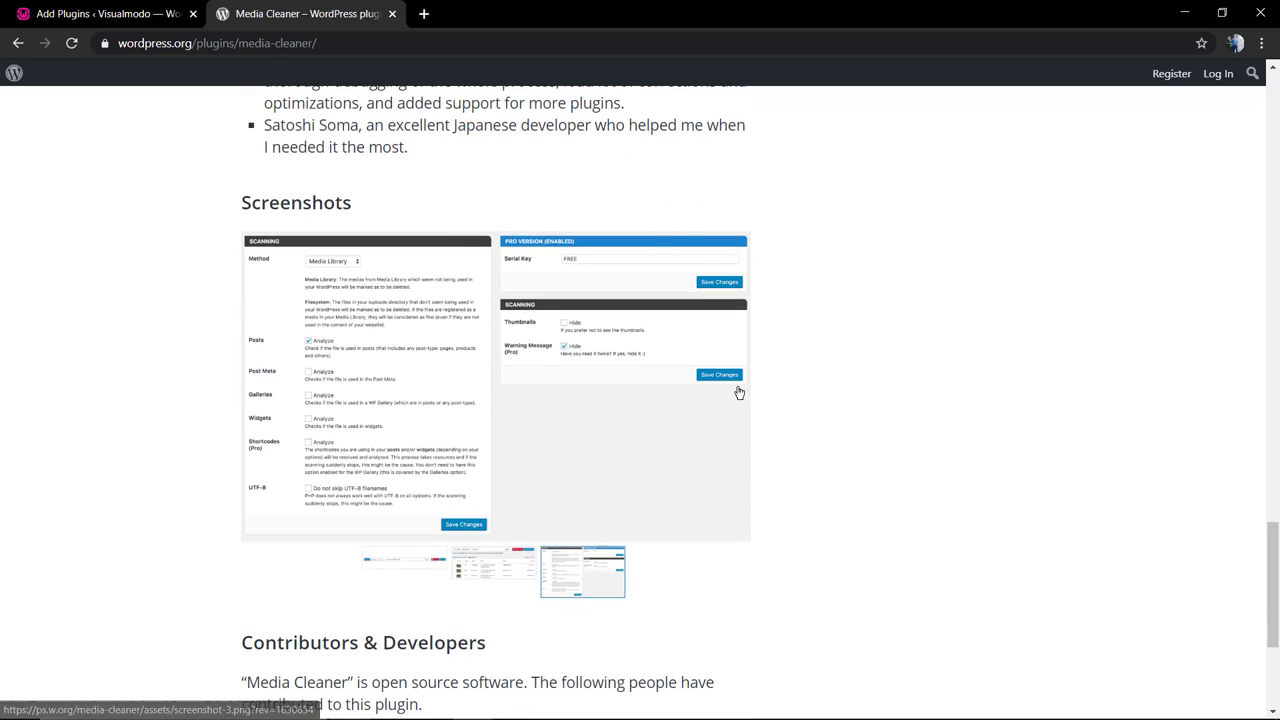
# - Cycle through the three plugin screenshots, then return to the Add Plugins tab
pyautogui.click(726, 389)
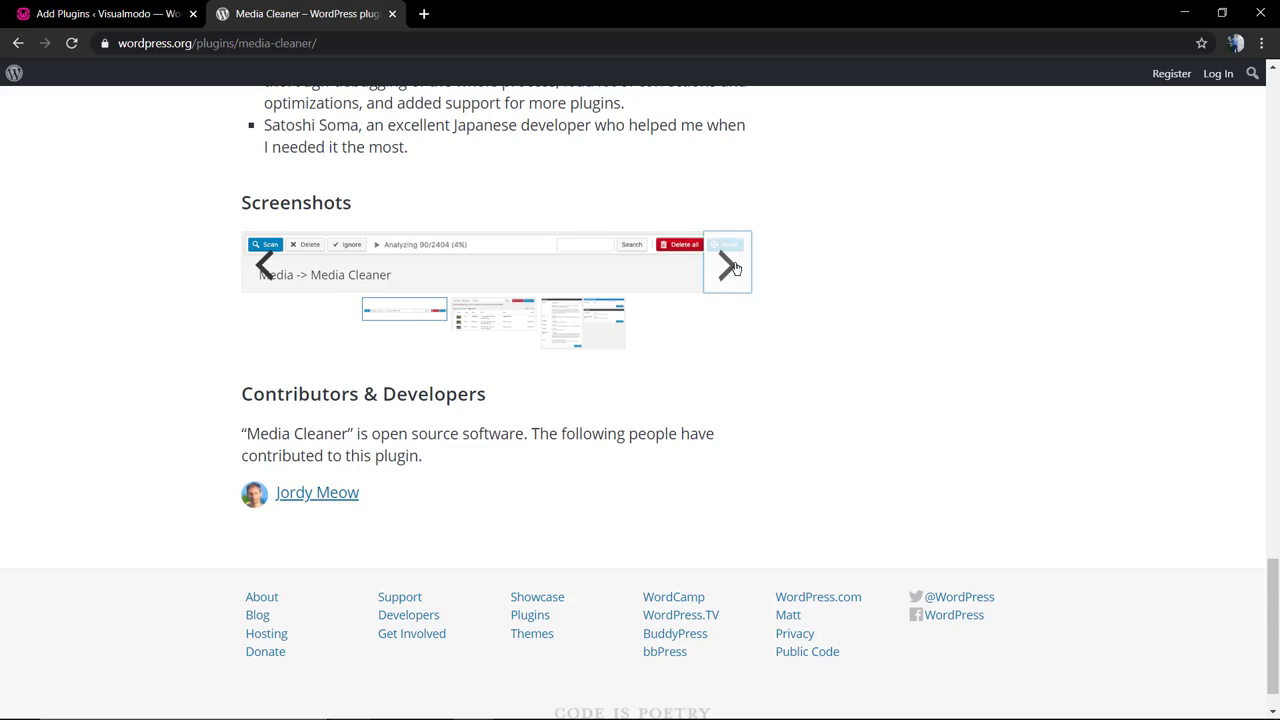
pyautogui.click(733, 265)
pyautogui.click(722, 350)
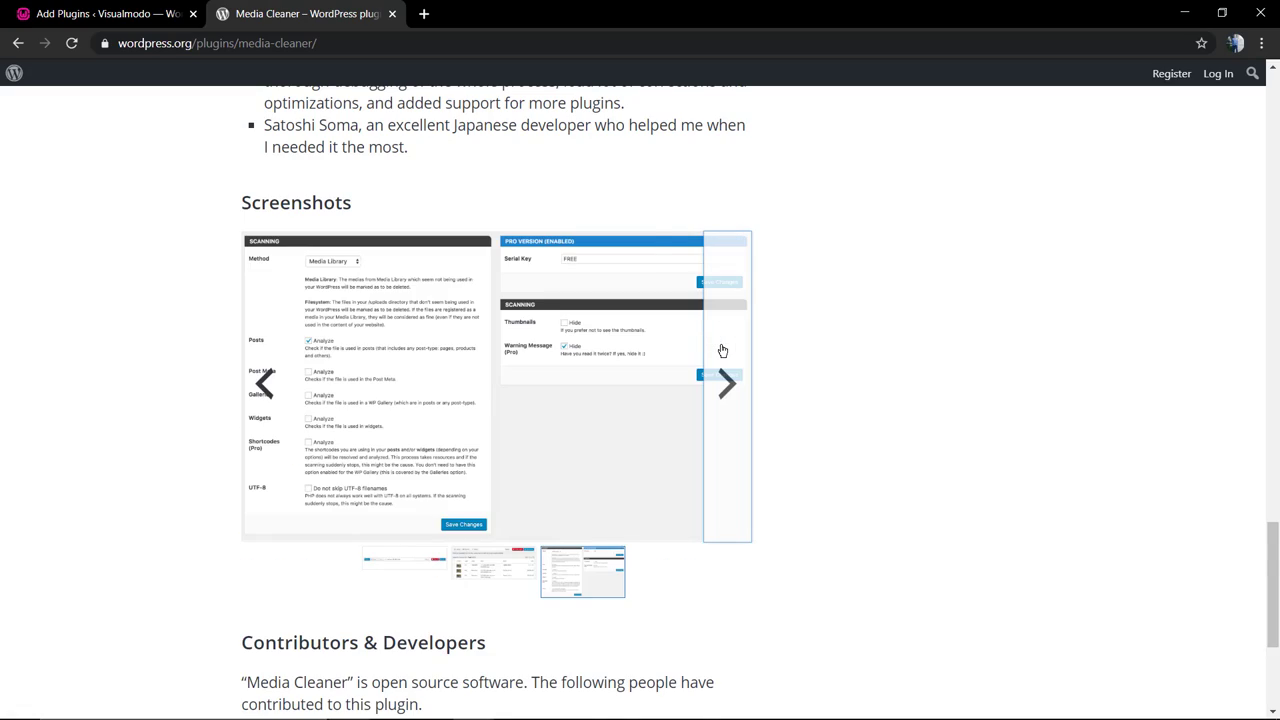
pyautogui.click(722, 350)
pyautogui.scroll(20, 723, 368)
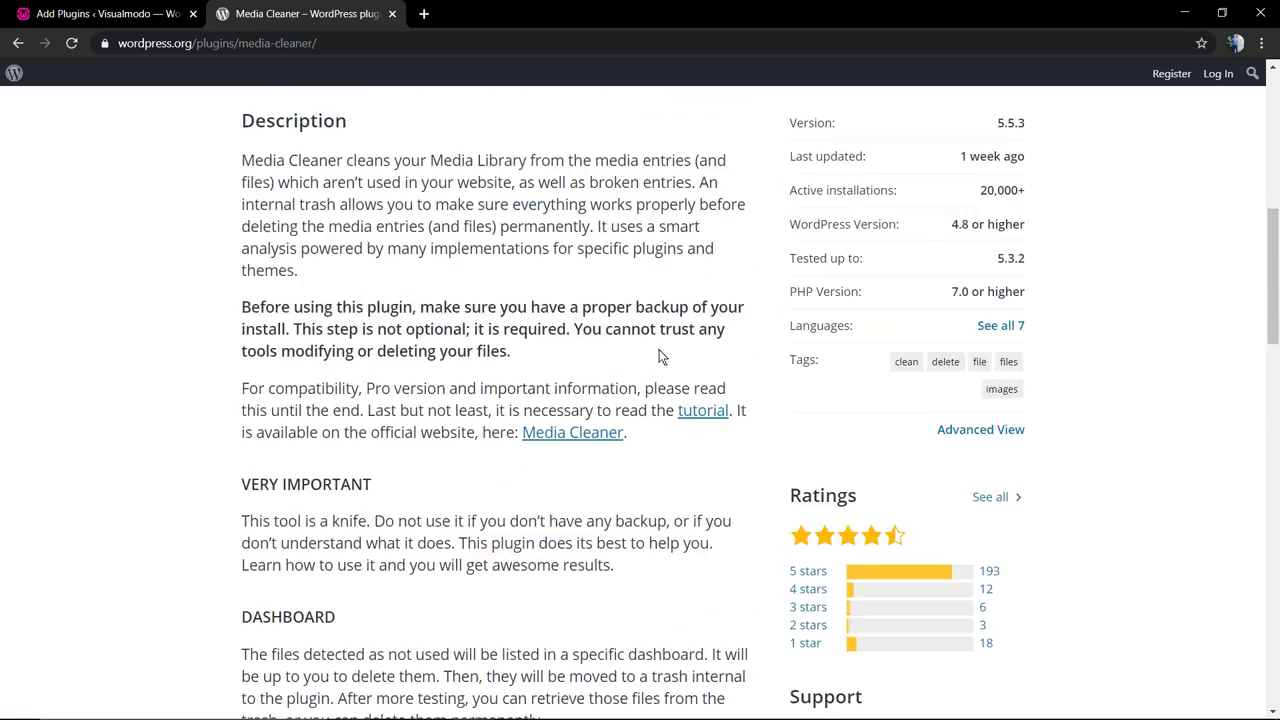
pyautogui.scroll(3, 649, 352)
pyautogui.click(100, 13)
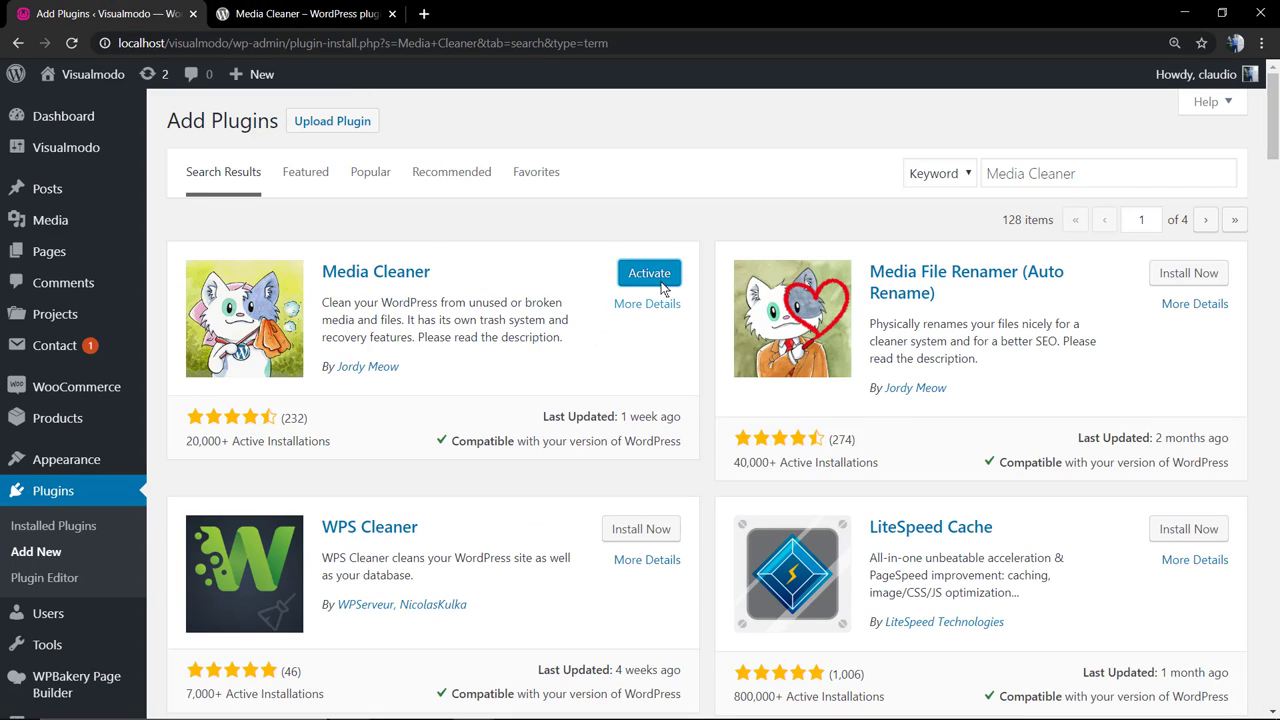
# - Activate Media Cleaner and show the Media Library as a thumbnail grid
pyautogui.click(655, 279)
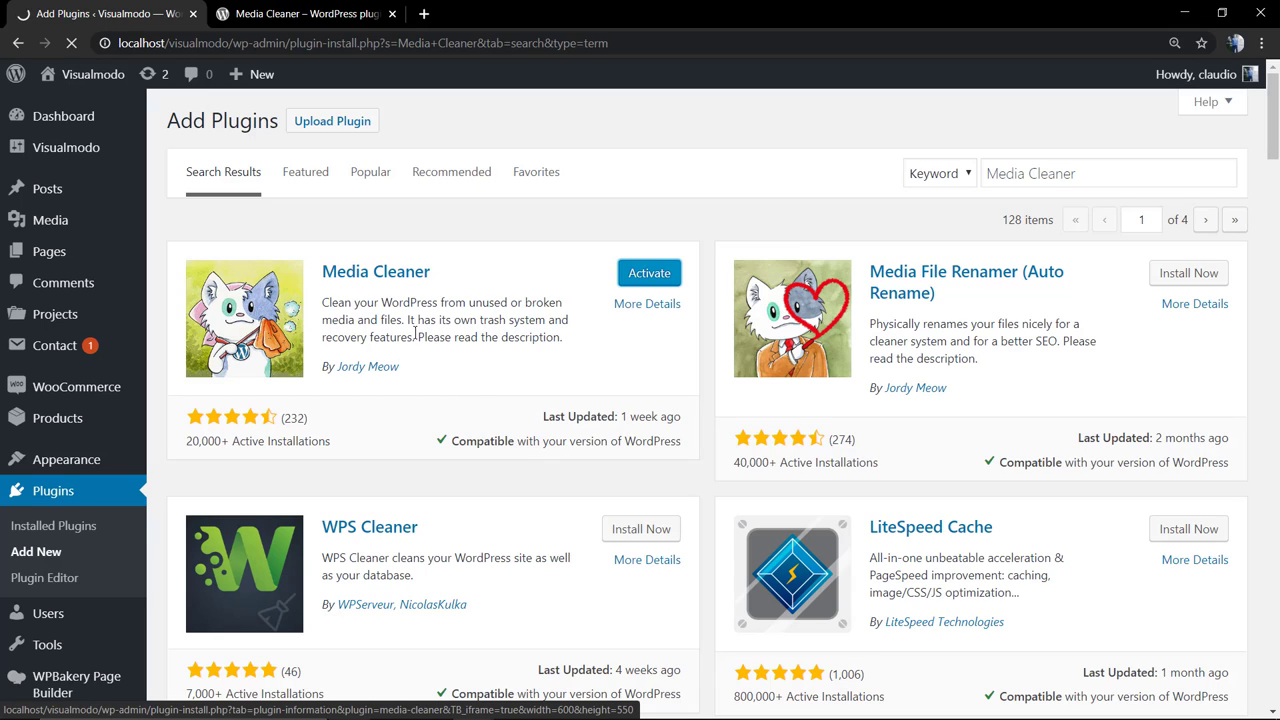
pyautogui.moveTo(76, 220)
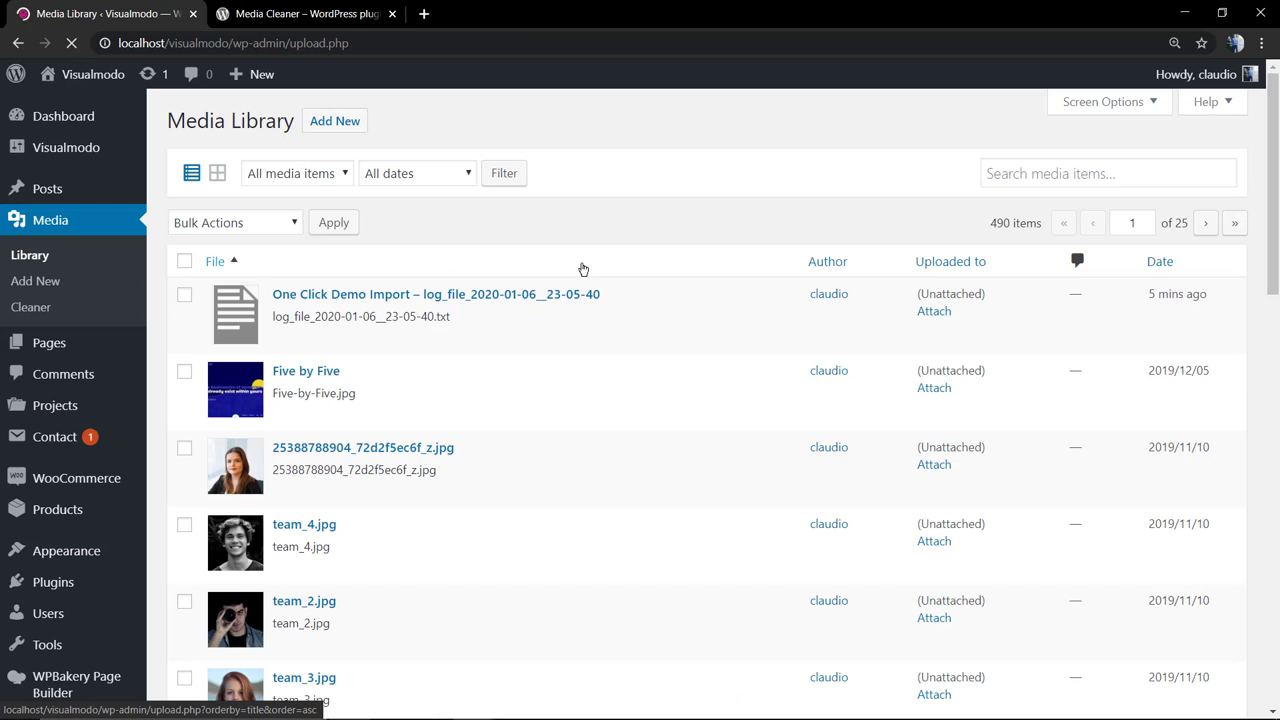
pyautogui.click(217, 174)
# - Scroll through the Media Library images
pyautogui.scroll(-20, 585, 345)
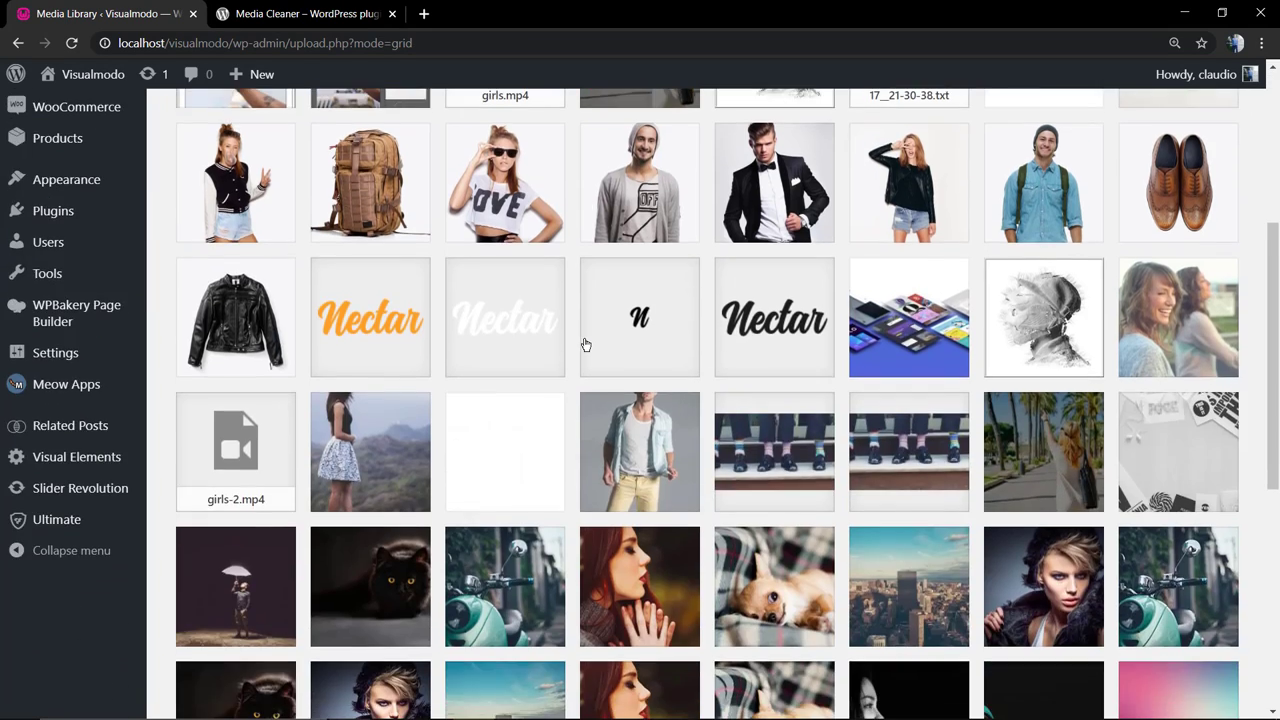
pyautogui.scroll(-15, 583, 345)
pyautogui.scroll(-1, 583, 349)
pyautogui.scroll(15, 578, 349)
pyautogui.scroll(8, 573, 350)
pyautogui.scroll(-5, 565, 355)
pyautogui.scroll(1, 559, 358)
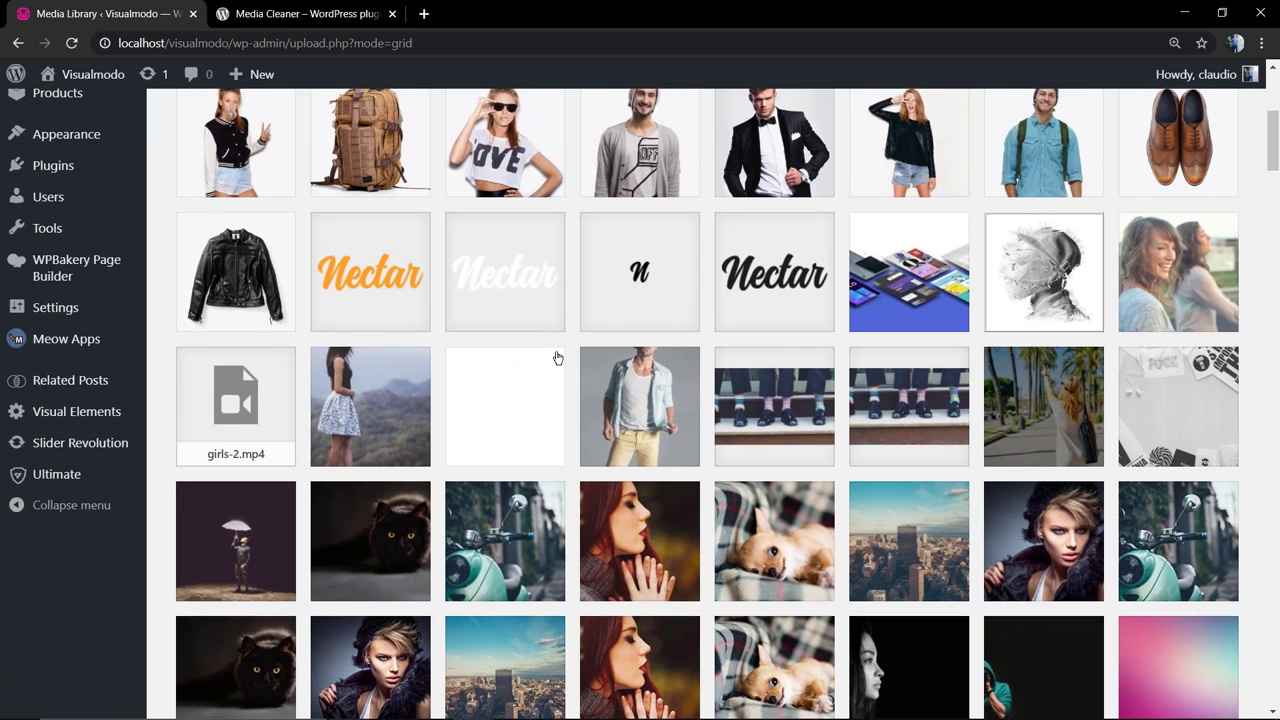
pyautogui.scroll(4, 557, 358)
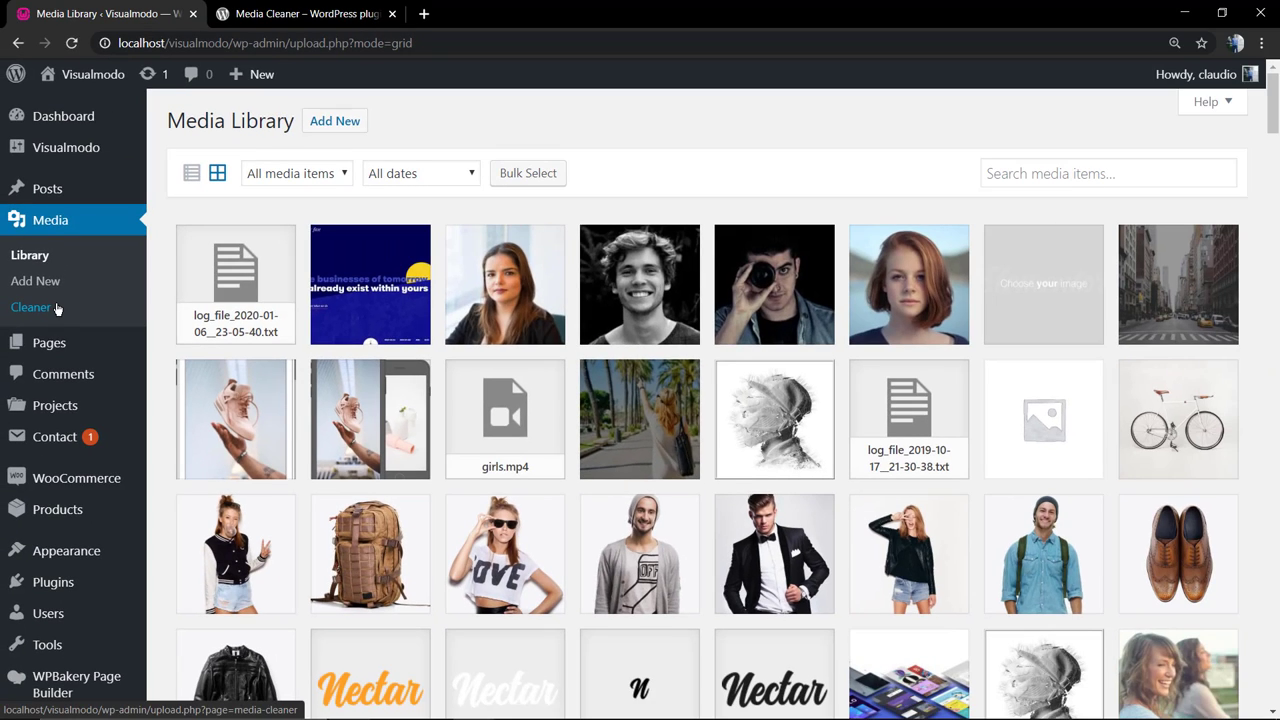
# - Open Media > Cleaner and read its database-not-ready warning
pyautogui.click(57, 308)
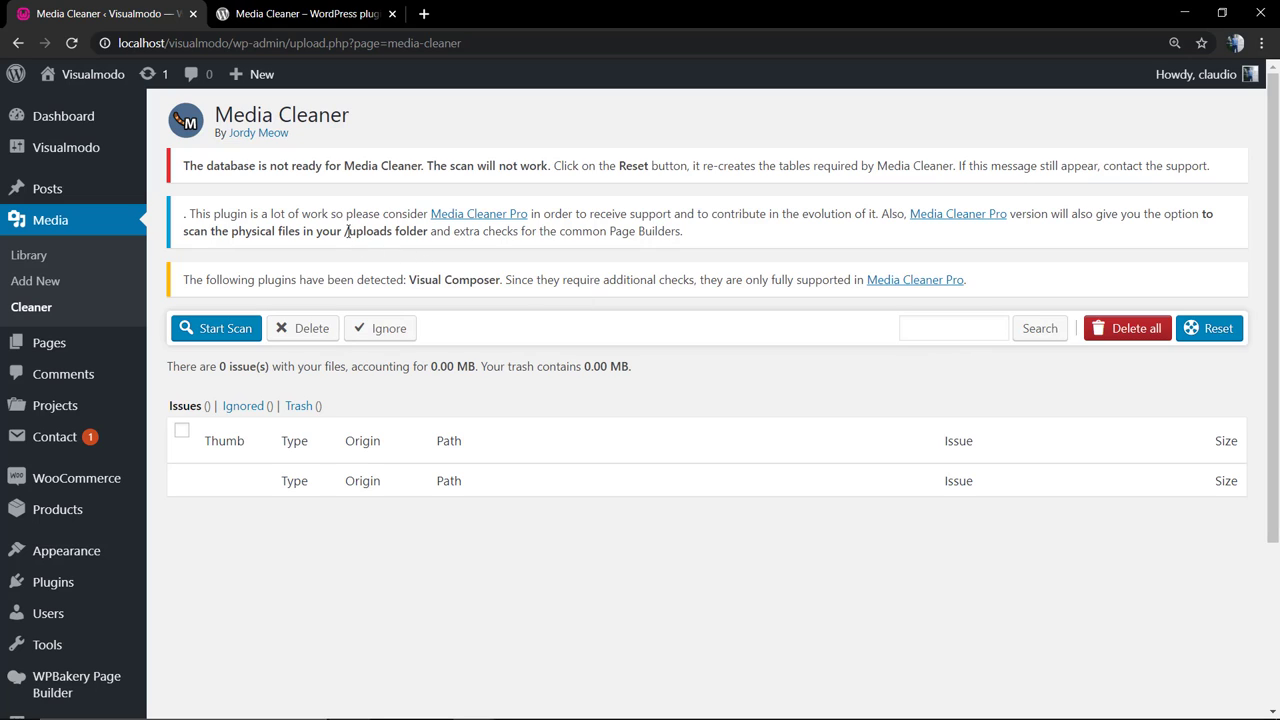
pyautogui.tripleClick(356, 165)
pyautogui.click(558, 165)
pyautogui.moveTo(610, 166); pyautogui.dragTo(1152, 162)
# - Reset the Media Cleaner database and scroll down to the Start Scan toolbar
pyautogui.click(1229, 336)
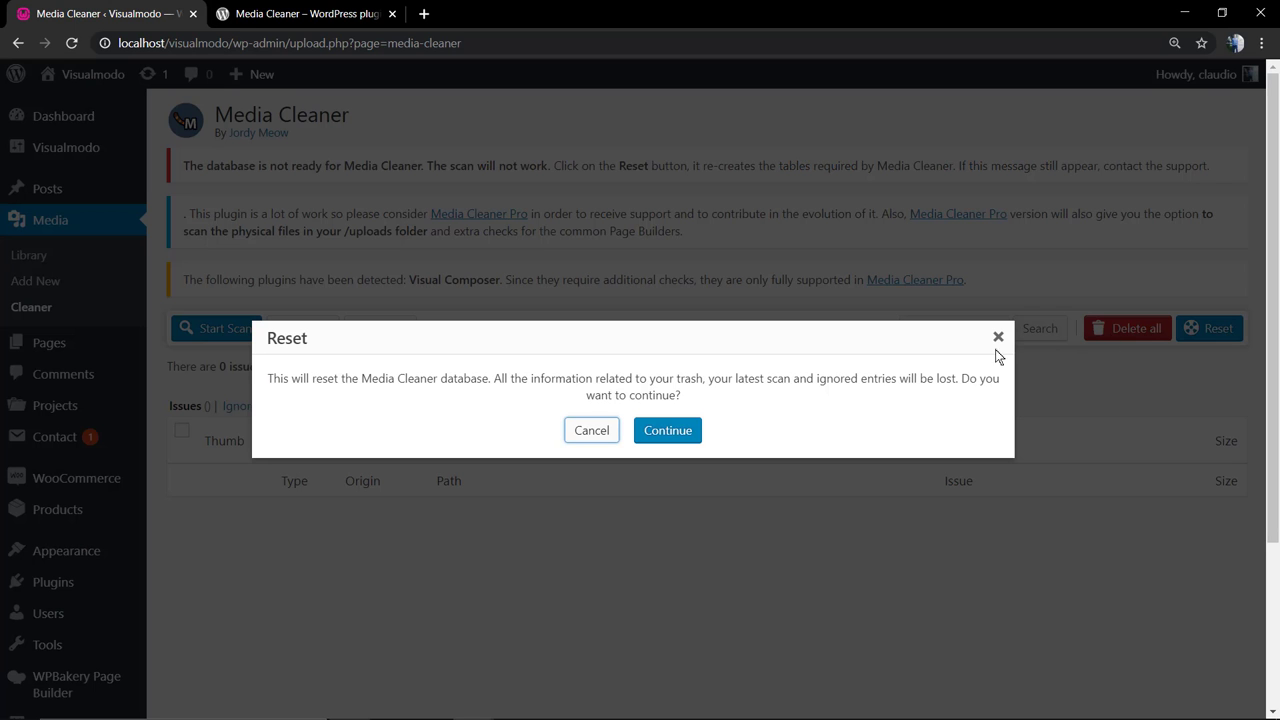
pyautogui.click(667, 431)
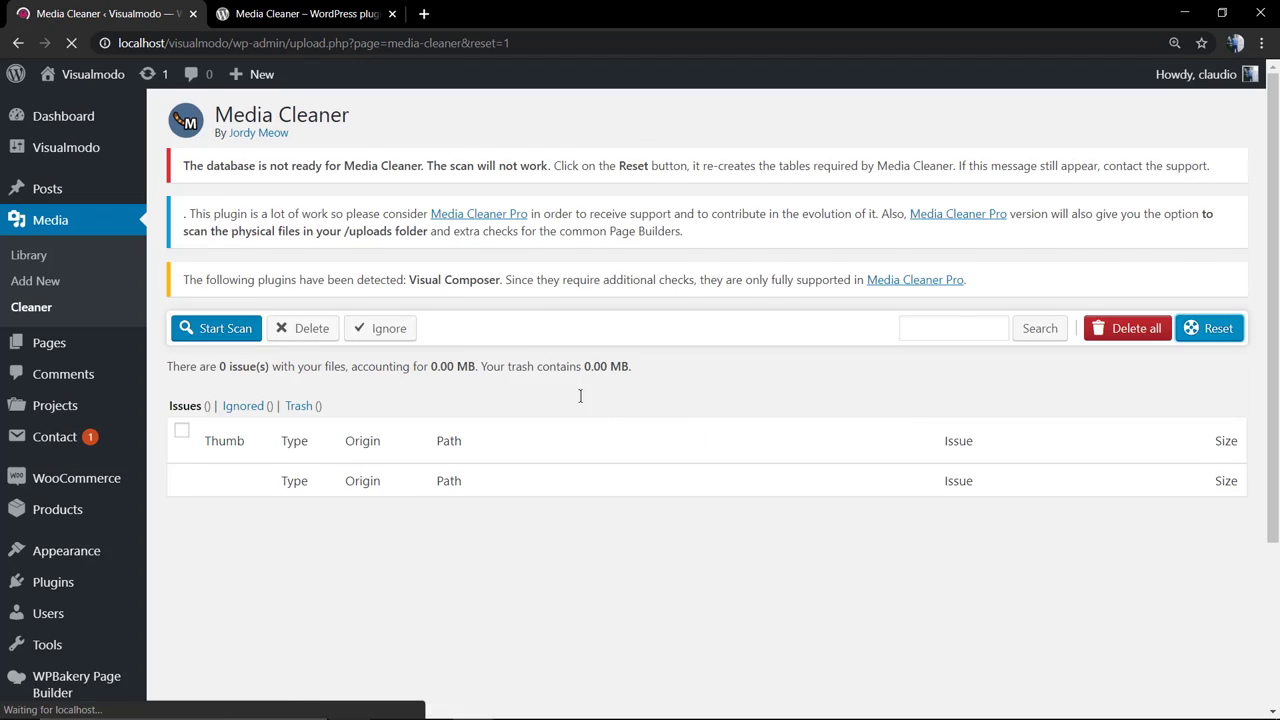
pyautogui.scroll(-2, 580, 390)
pyautogui.scroll(-1, 576, 390)
pyautogui.scroll(3, 469, 403)
pyautogui.scroll(-2, 450, 410)
pyautogui.scroll(2, 450, 410)
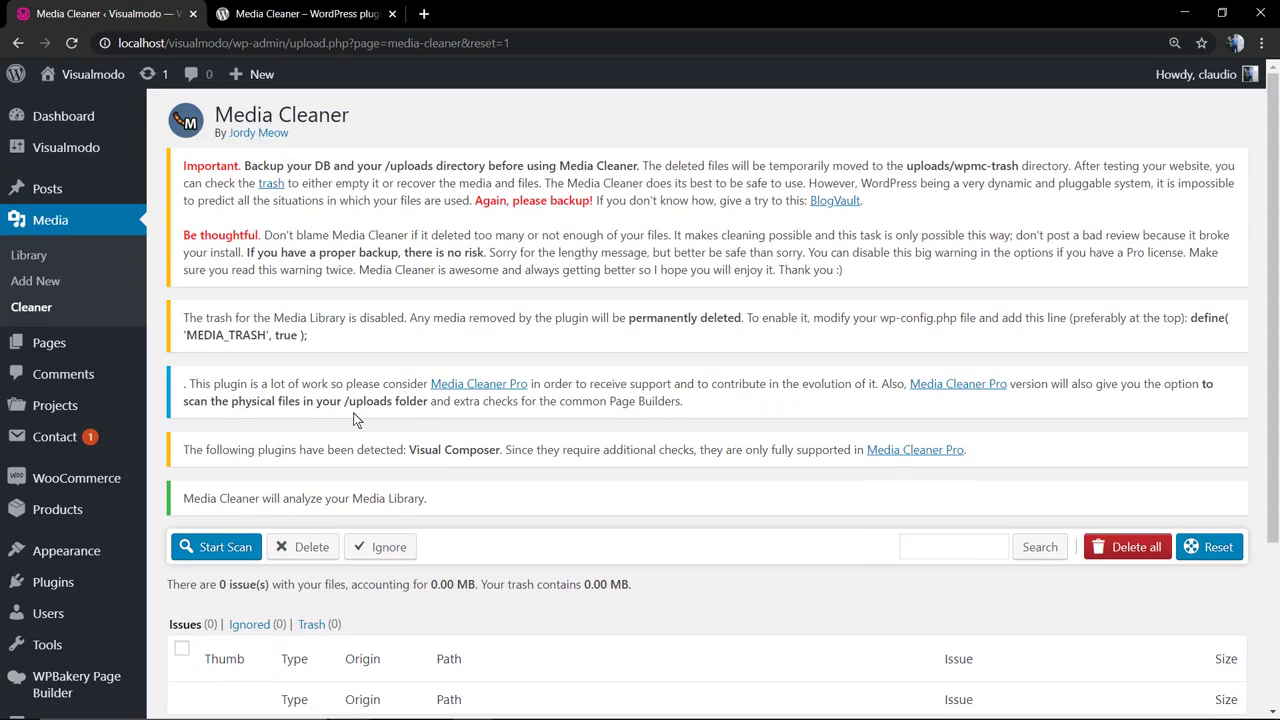
pyautogui.scroll(-3, 332, 422)
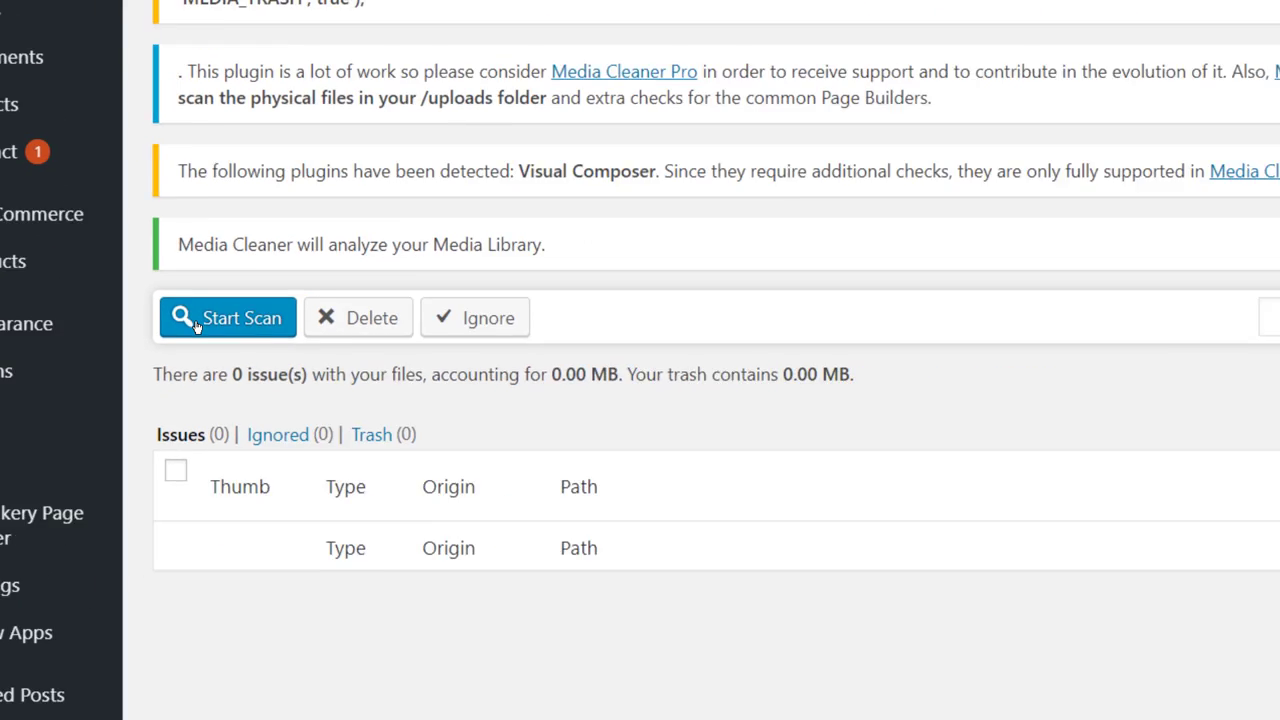
# - Scan the Media Library until it reports 228 issues, then reload the page
pyautogui.click(197, 326)
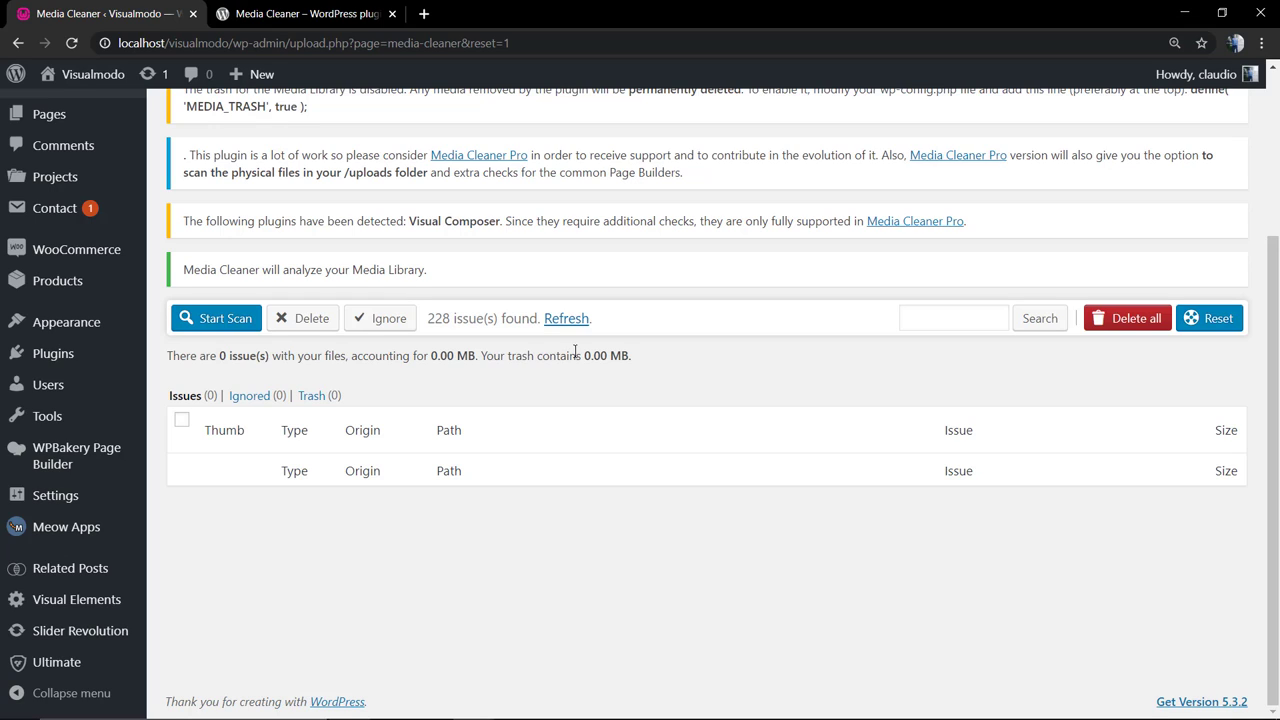
pyautogui.tripleClick(464, 318)
pyautogui.click(464, 318)
pyautogui.press('F5')
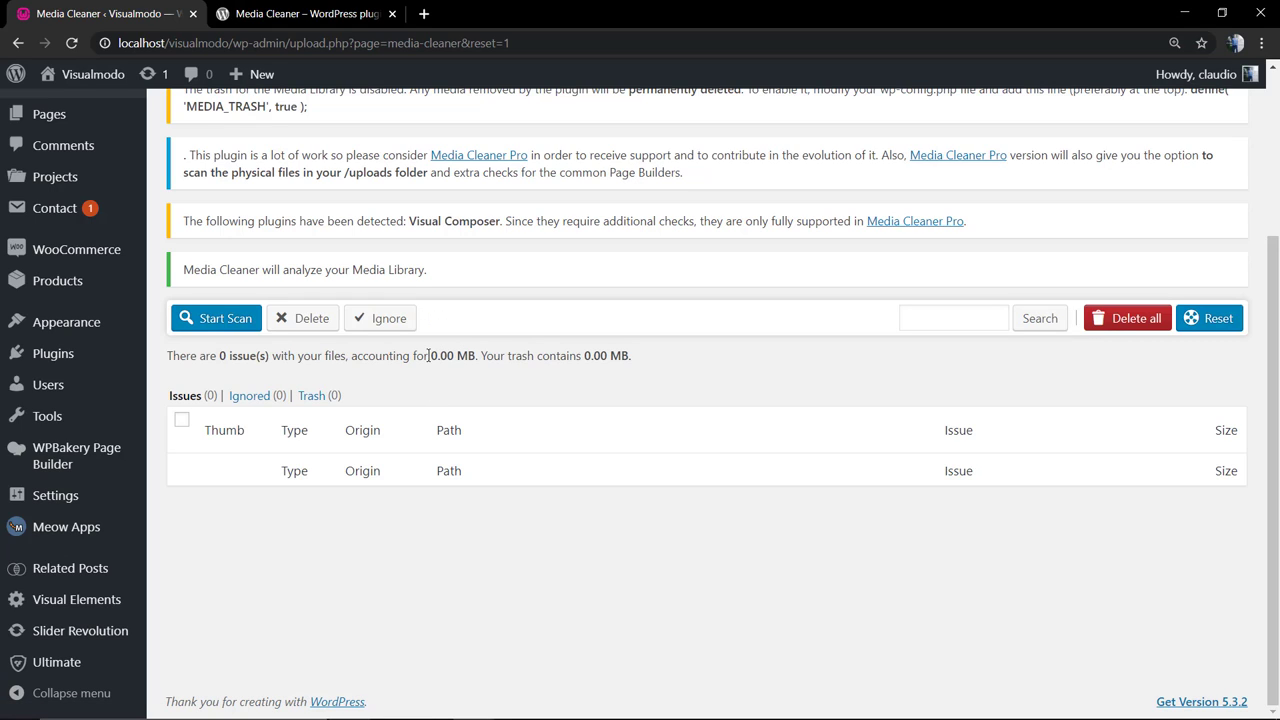
pyautogui.press('F5')
# - Run the scan again and check the analysis notice and issue search field
pyautogui.click(238, 326)
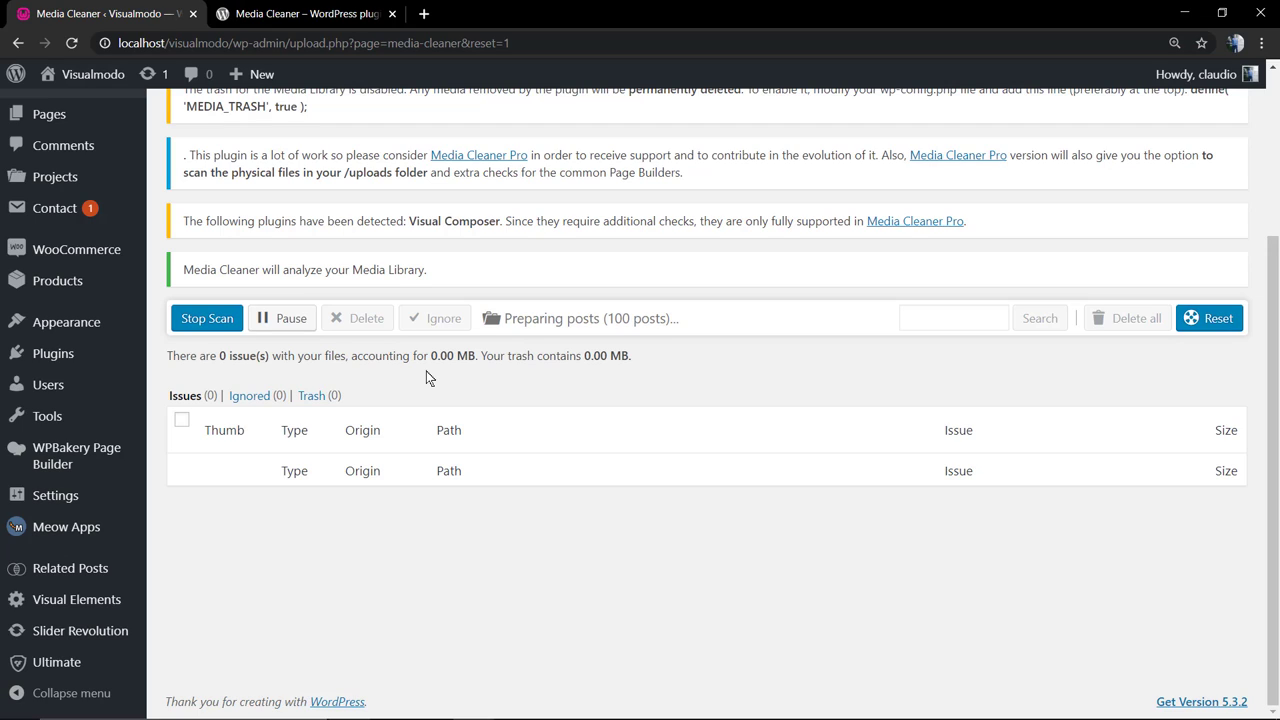
pyautogui.scroll(3, 426, 371)
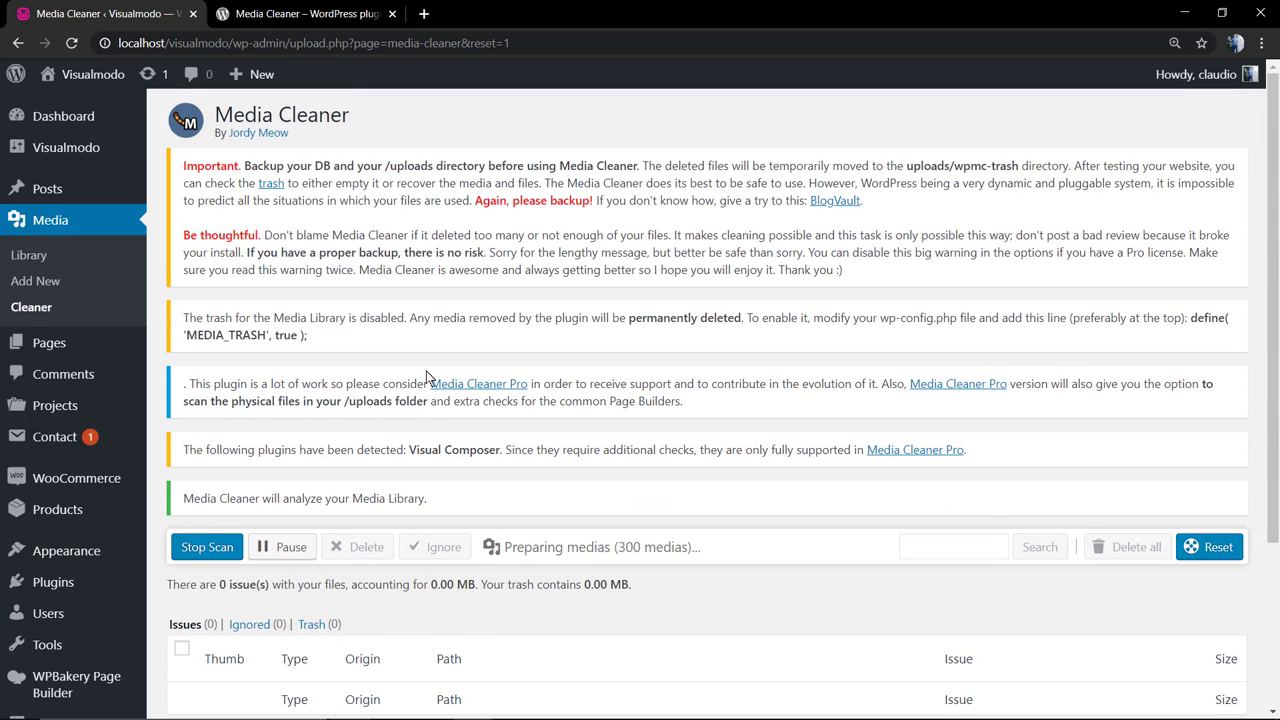
pyautogui.scroll(-3, 426, 372)
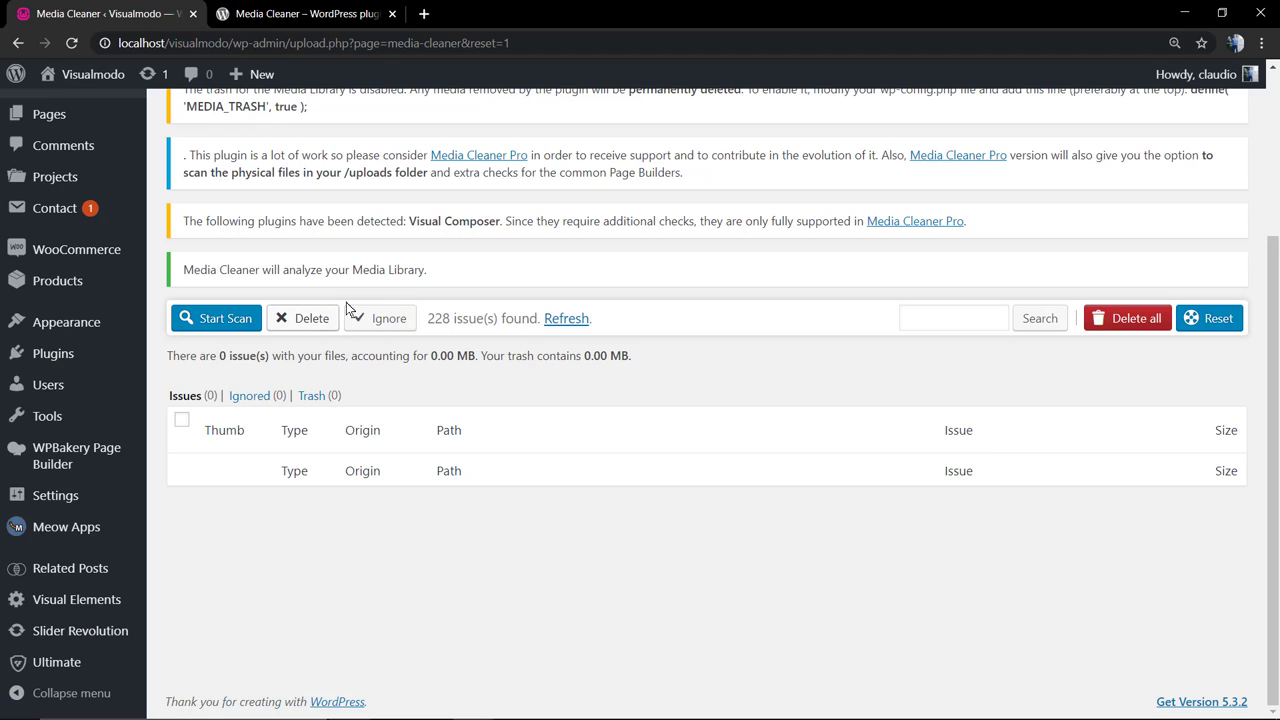
pyautogui.tripleClick(385, 268)
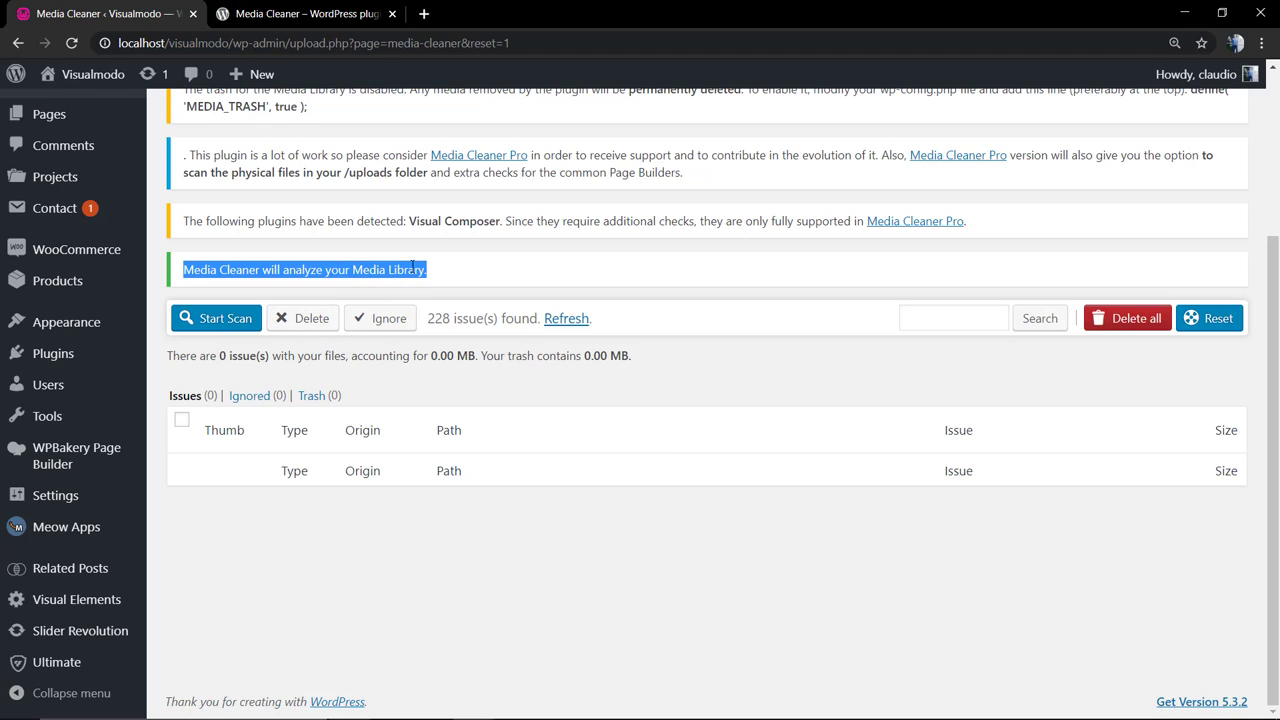
pyautogui.click(411, 267)
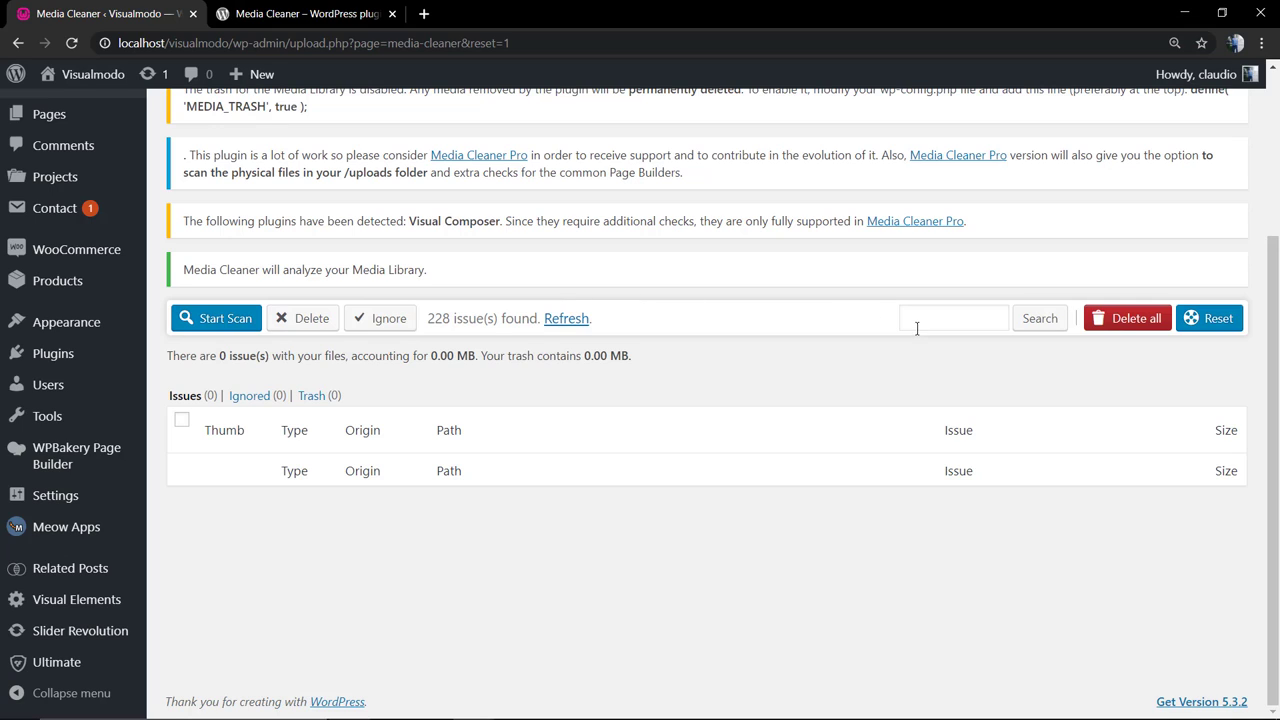
pyautogui.click(972, 317)
pyautogui.click(963, 293)
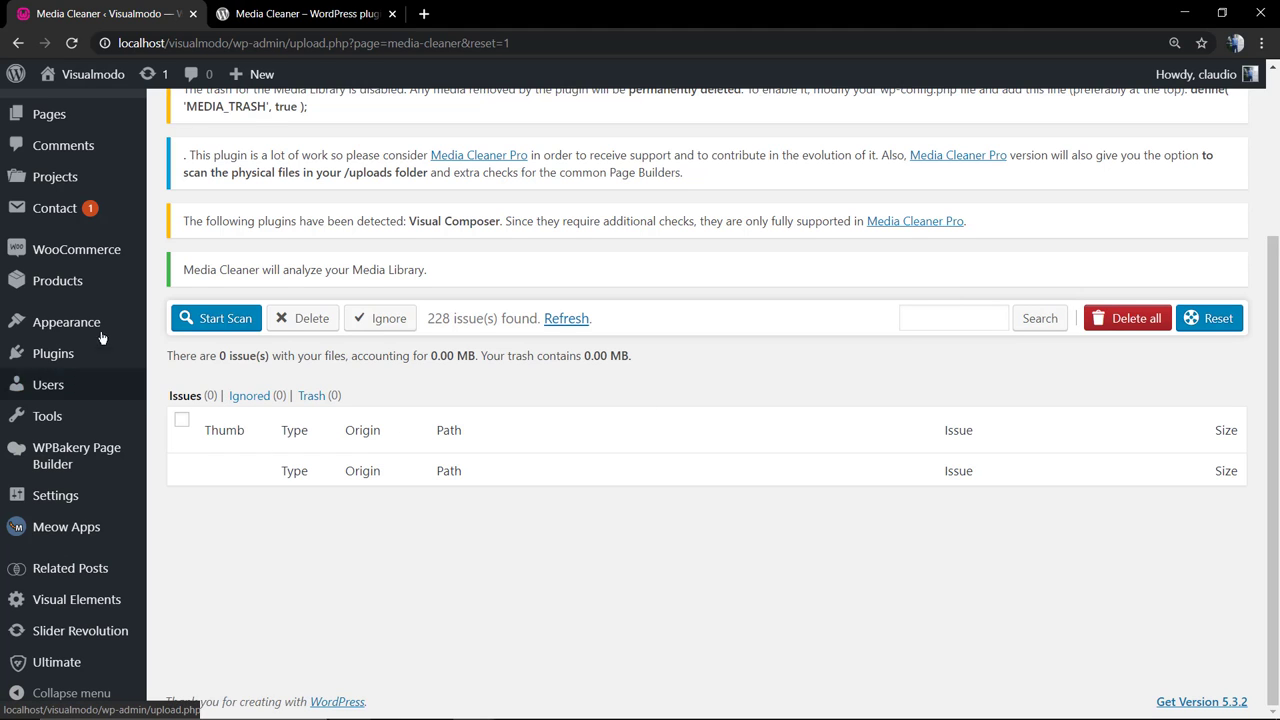
pyautogui.scroll(3, 59, 222)
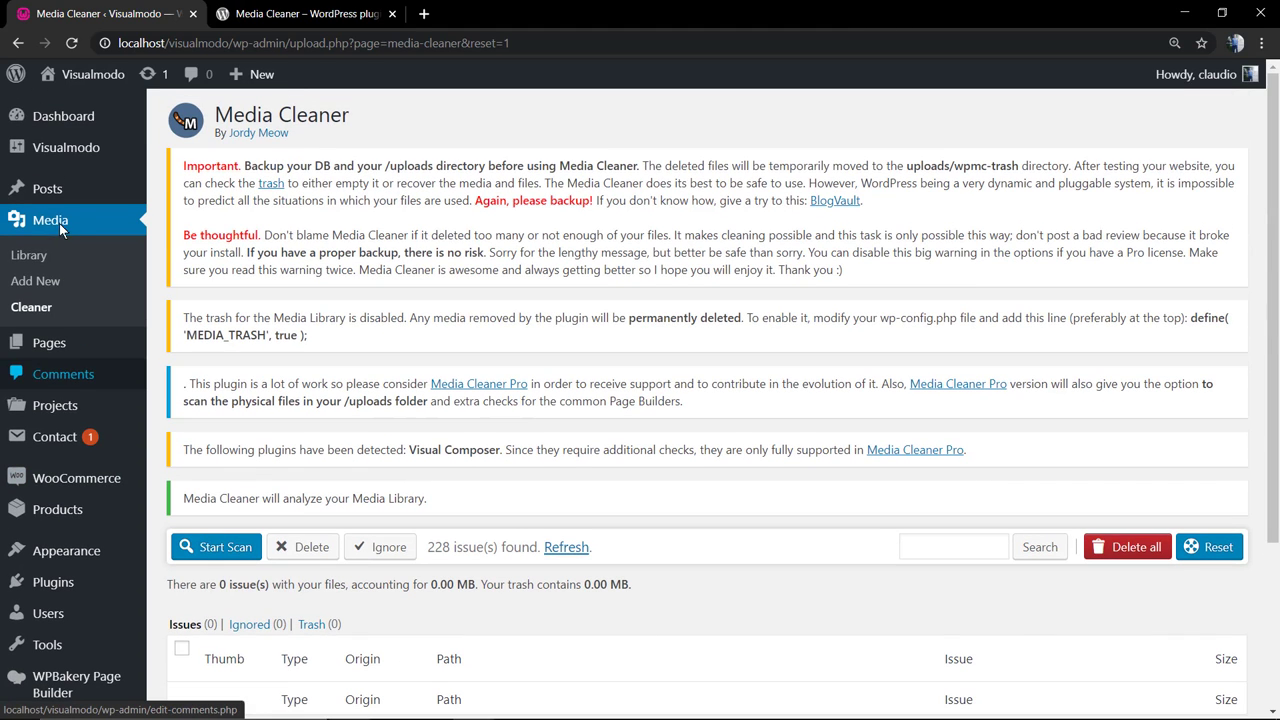
pyautogui.click(40, 307)
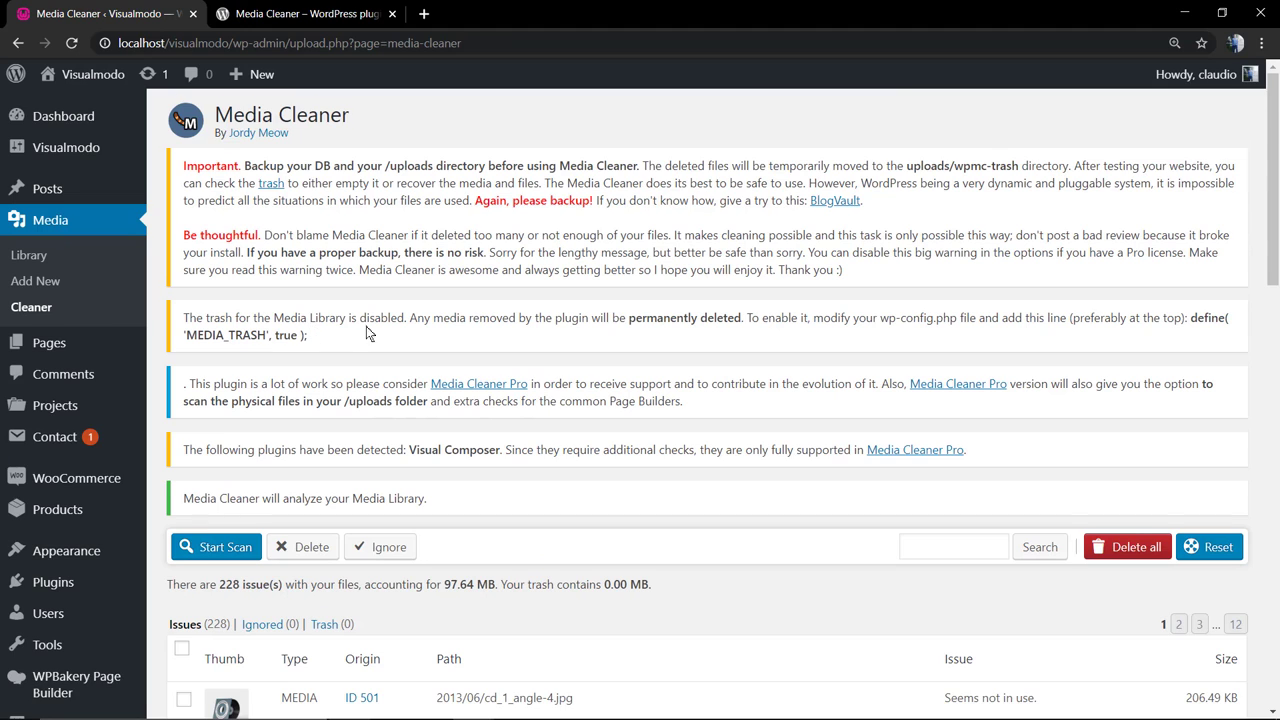
pyautogui.scroll(-2, 398, 322)
pyautogui.scroll(2, 468, 356)
pyautogui.scroll(-4, 469, 357)
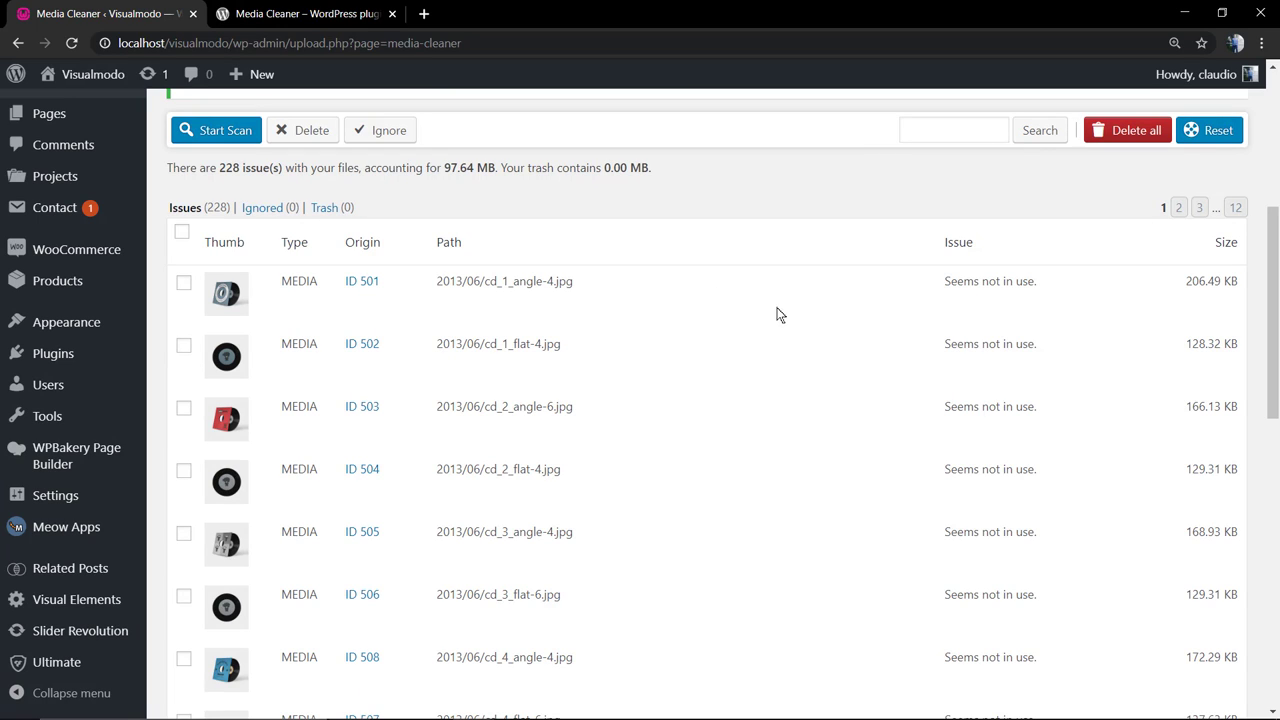
pyautogui.tripleClick(965, 282)
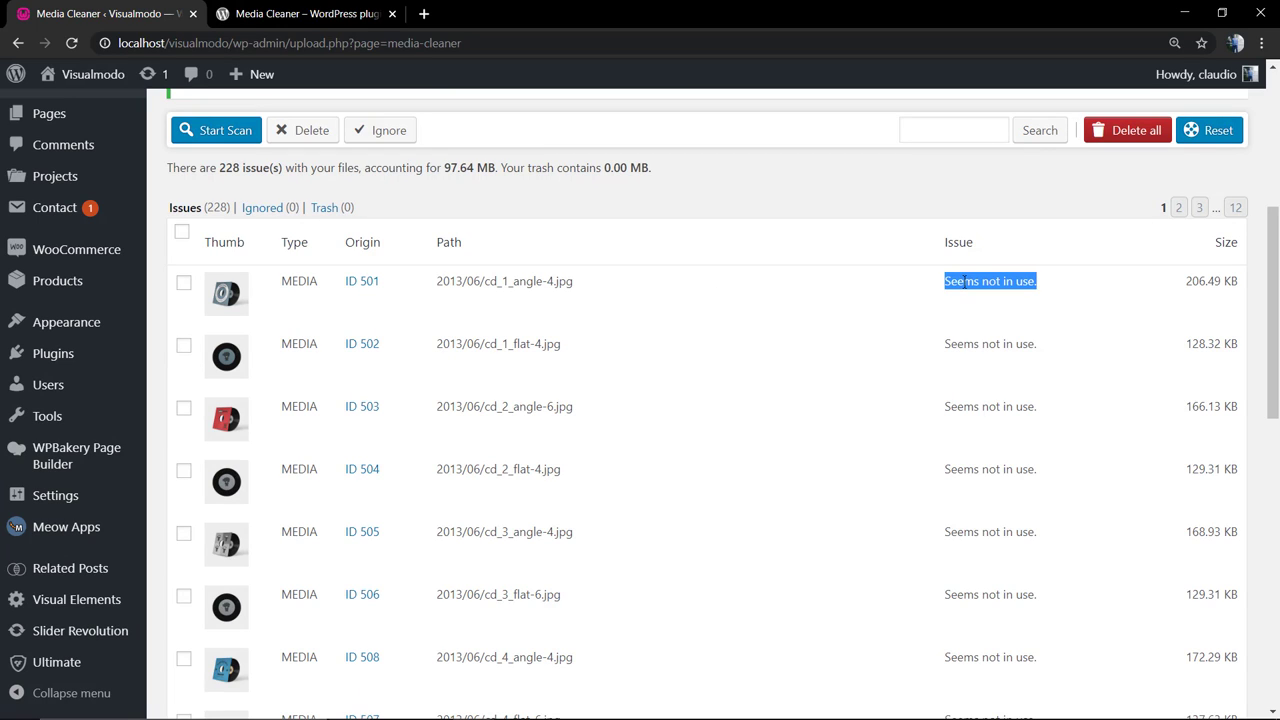
pyautogui.tripleClick(976, 346)
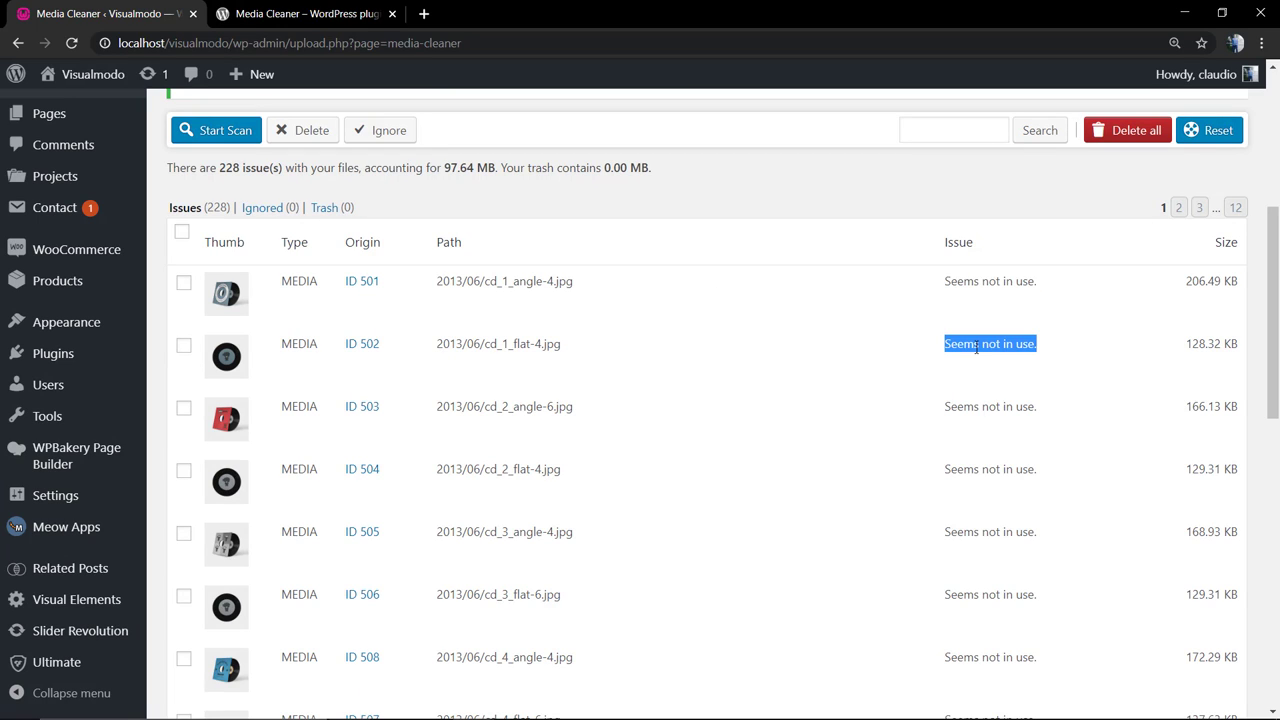
pyautogui.scroll(-2, 963, 283)
pyautogui.tripleClick(971, 268)
pyautogui.scroll(-2, 972, 285)
pyautogui.scroll(-6, 972, 285)
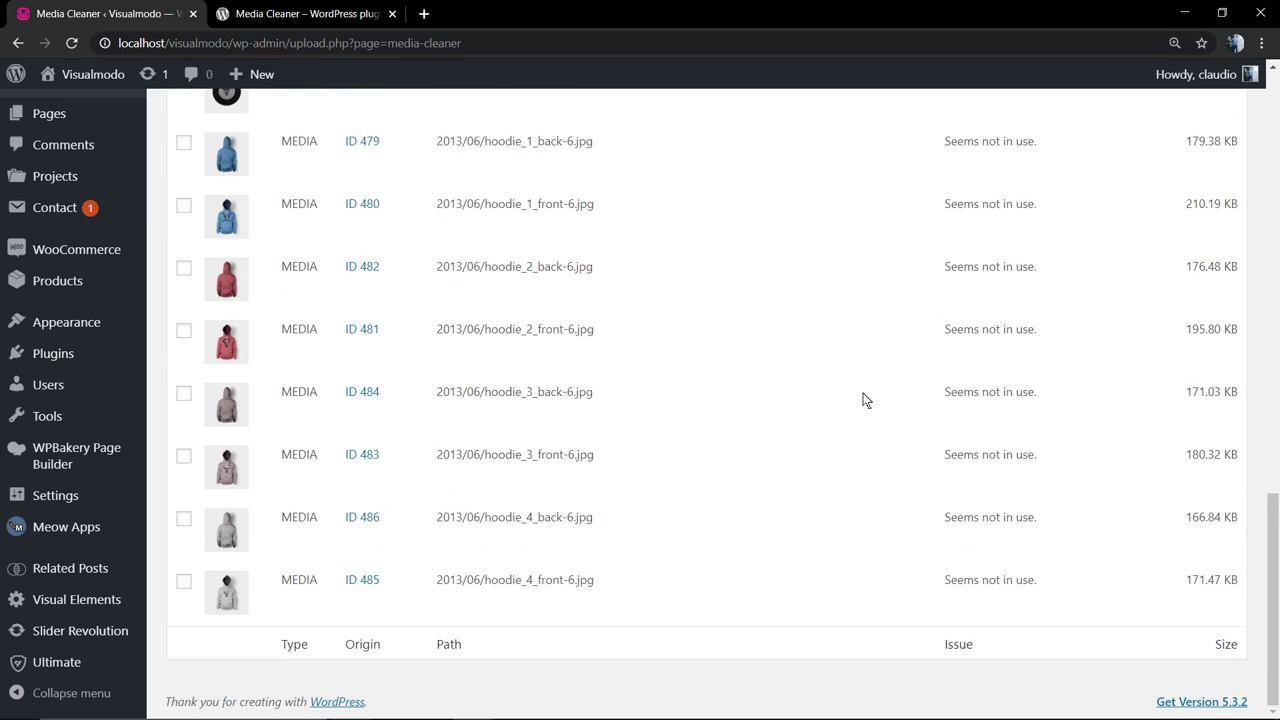
pyautogui.scroll(15, 340, 471)
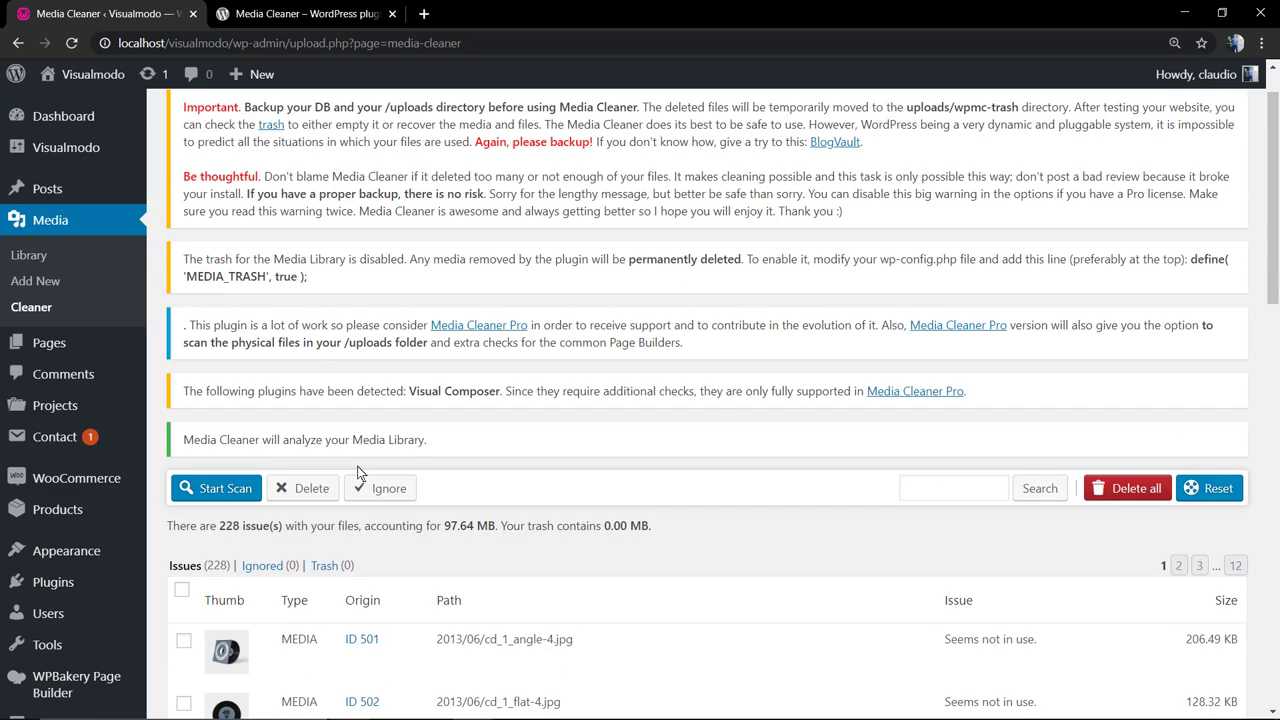
pyautogui.scroll(-2, 358, 474)
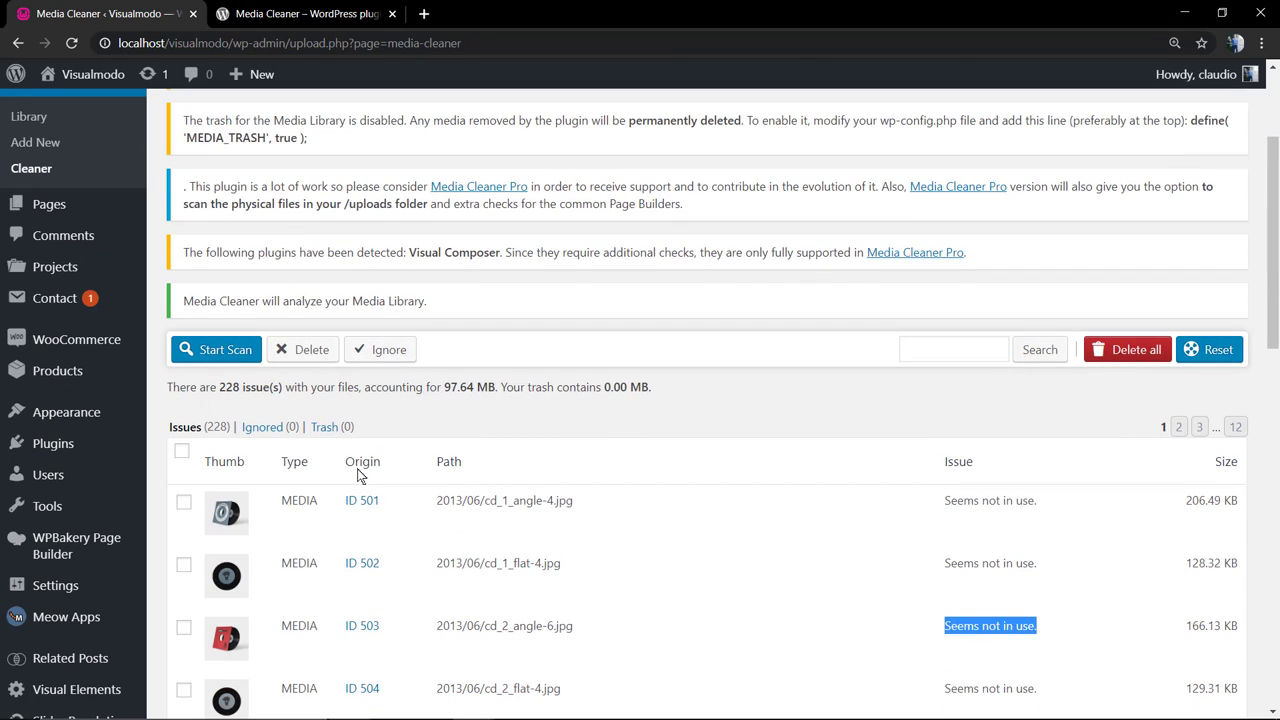
pyautogui.tripleClick(578, 388)
pyautogui.click(330, 387)
pyautogui.moveTo(281, 387); pyautogui.dragTo(411, 408)
pyautogui.click(409, 391)
# - Tick the ID 501 image and delete it
pyautogui.scroll(-2, 189, 434)
pyautogui.click(181, 313)
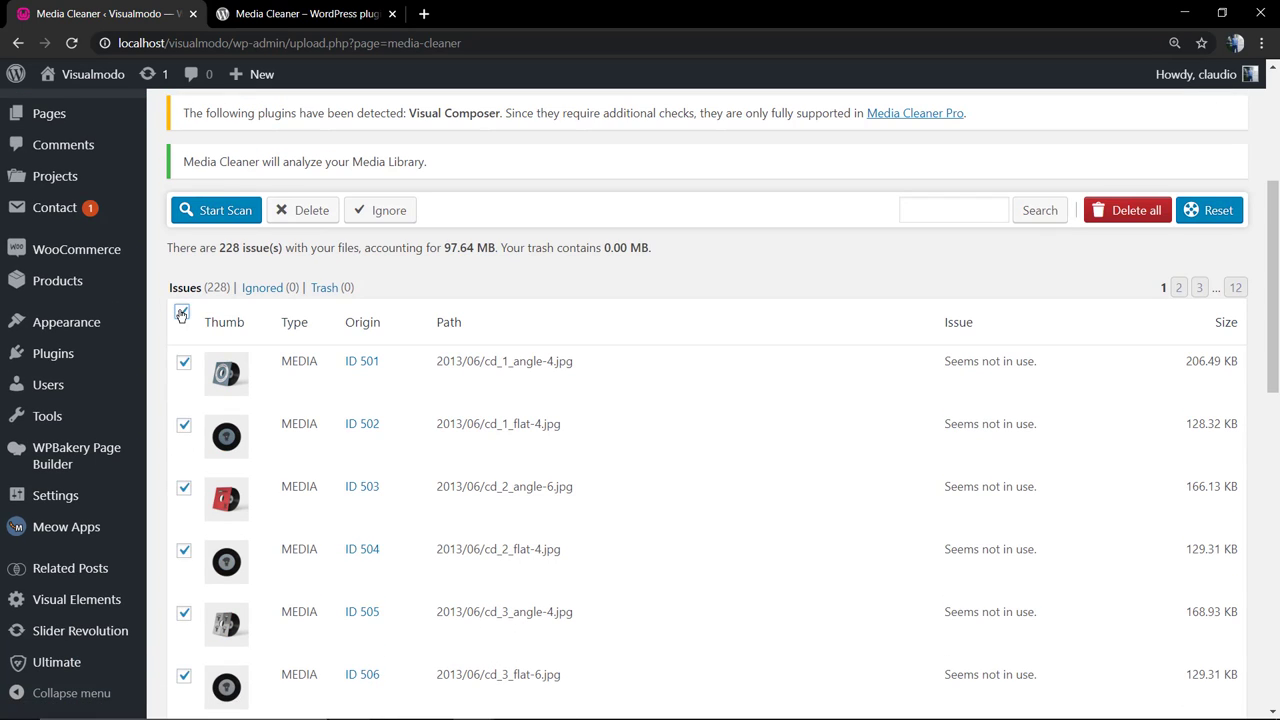
pyautogui.click(181, 313)
pyautogui.click(184, 364)
pyautogui.scroll(-9, 569, 358)
pyautogui.scroll(1, 418, 392)
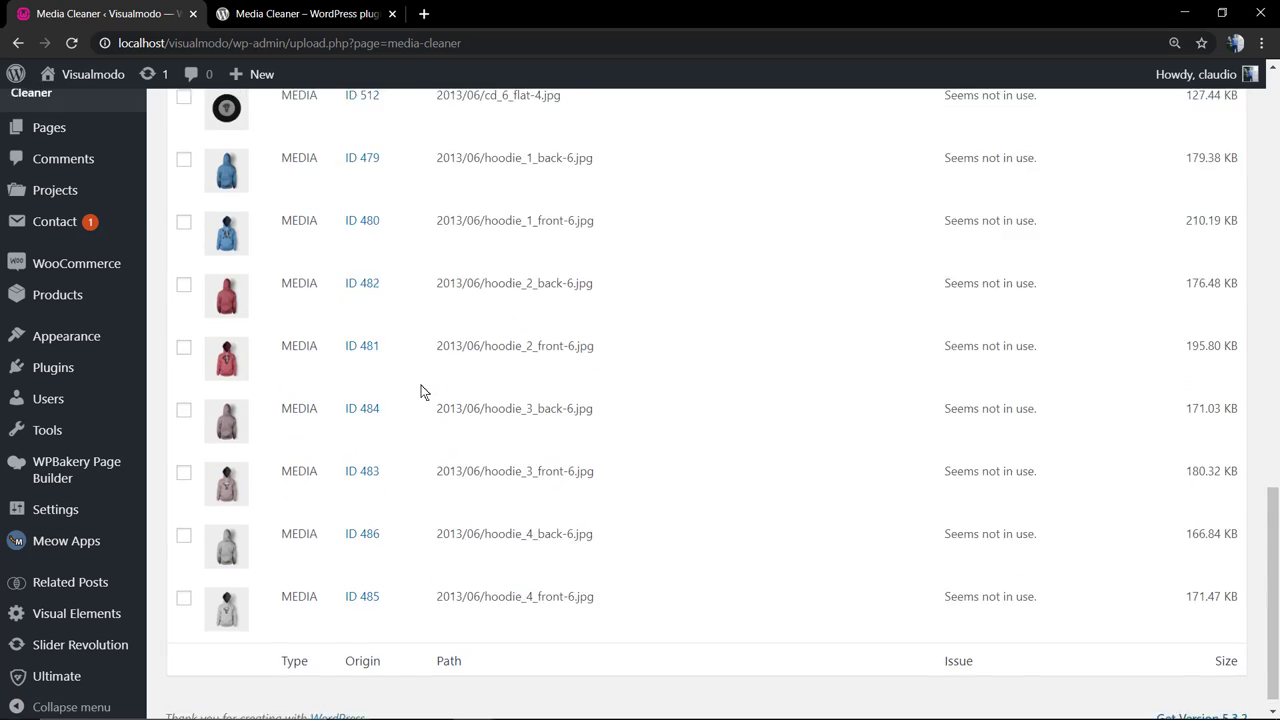
pyautogui.scroll(9, 418, 392)
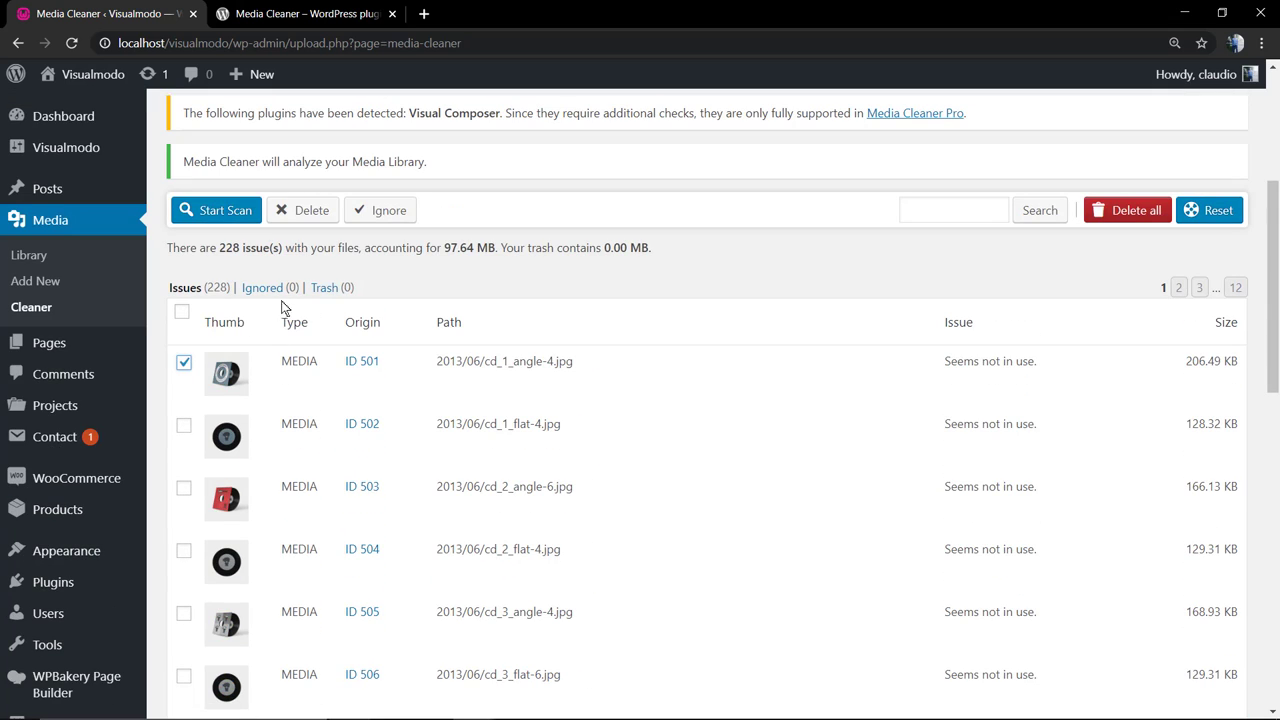
pyautogui.click(307, 210)
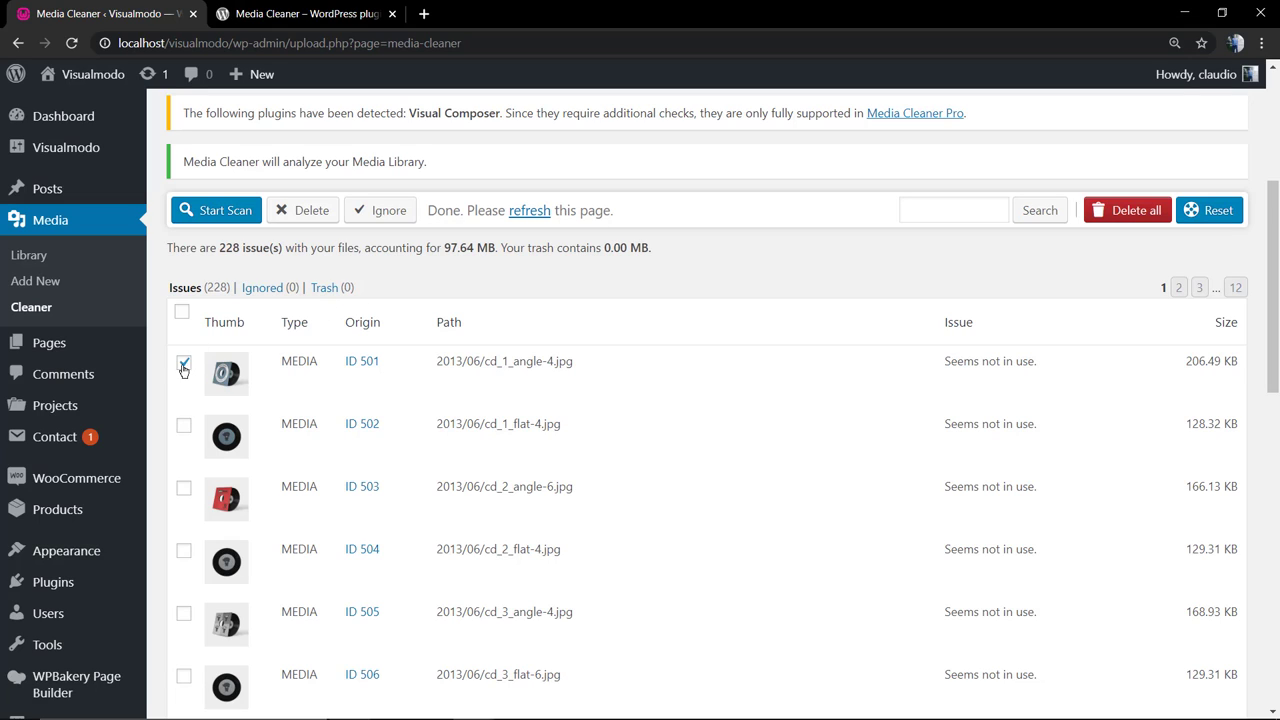
# - Select all flagged items on the page and delete them
pyautogui.click(183, 311)
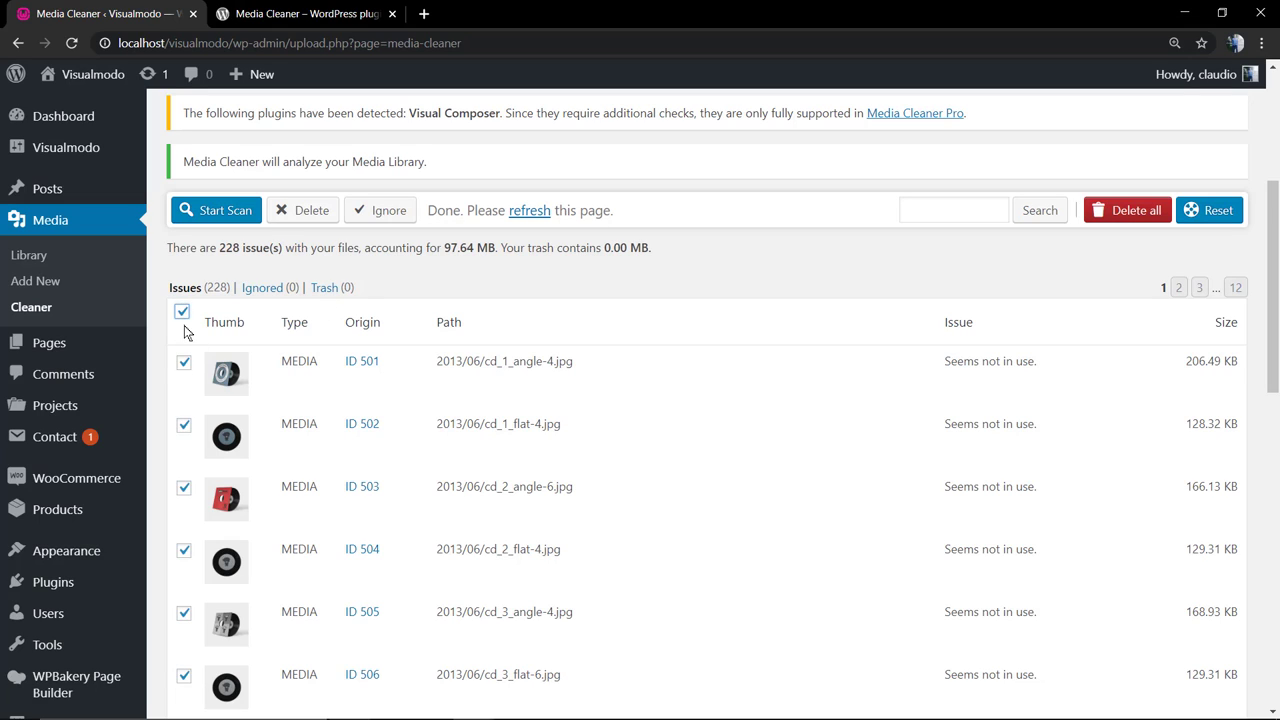
pyautogui.click(286, 210)
pyautogui.click(290, 213)
pyautogui.click(318, 210)
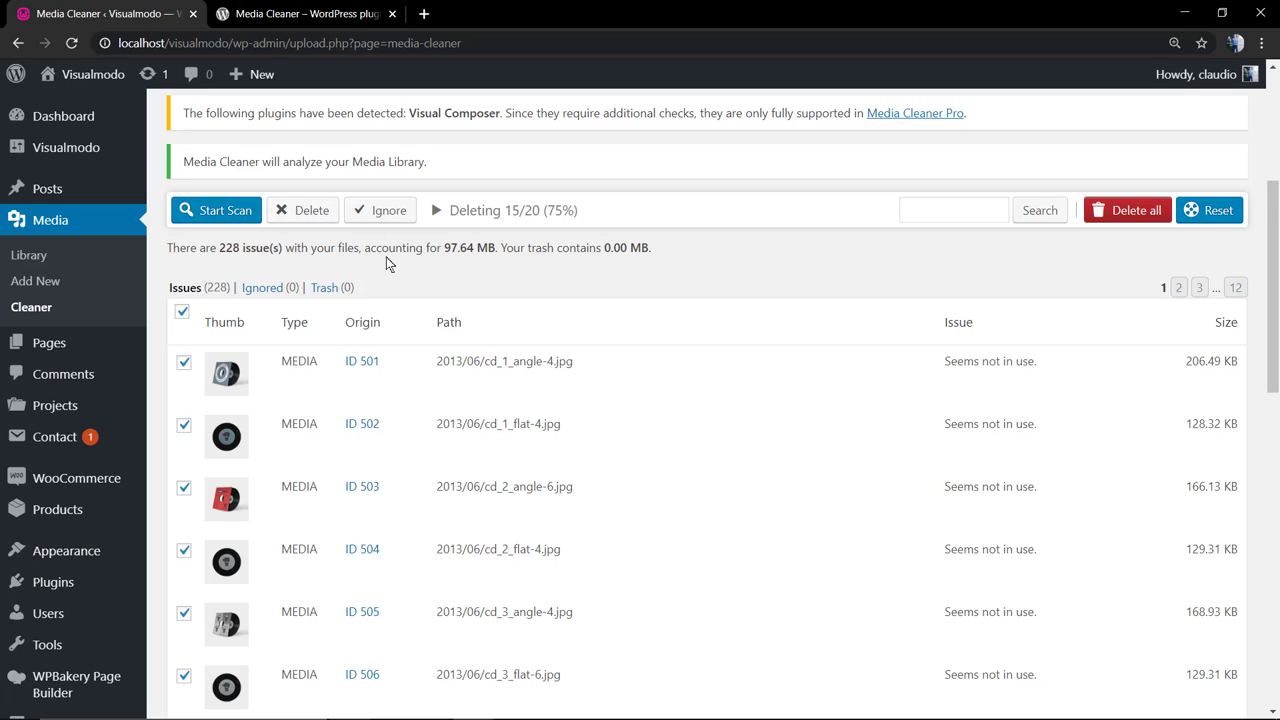
pyautogui.scroll(-9, 635, 277)
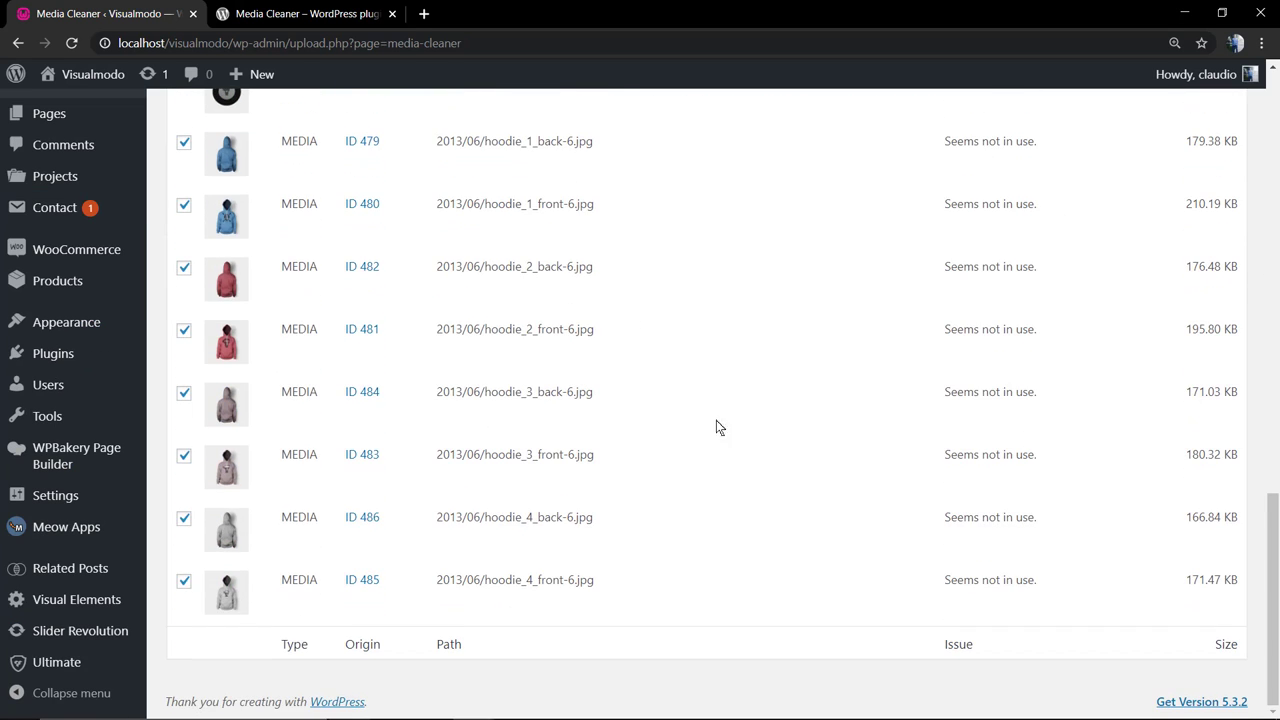
pyautogui.scroll(8, 834, 462)
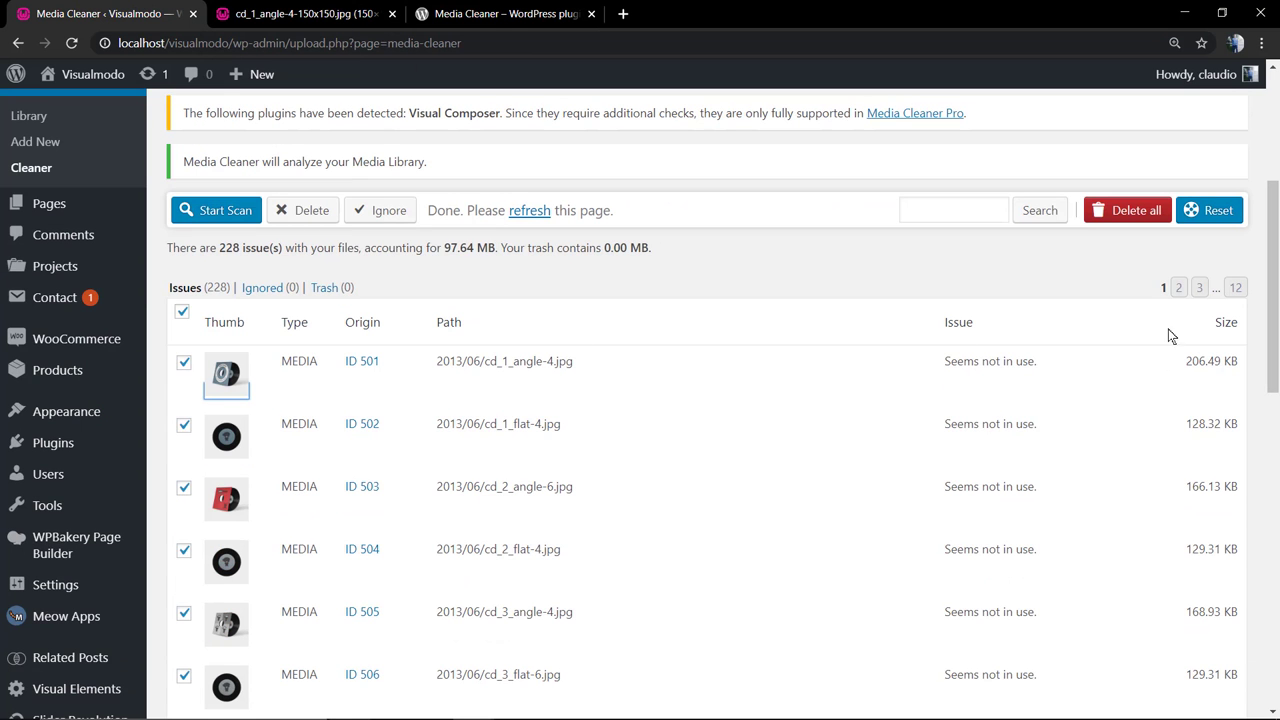
# - Browse the last page and page 10 of the issues list
pyautogui.click(1235, 287)
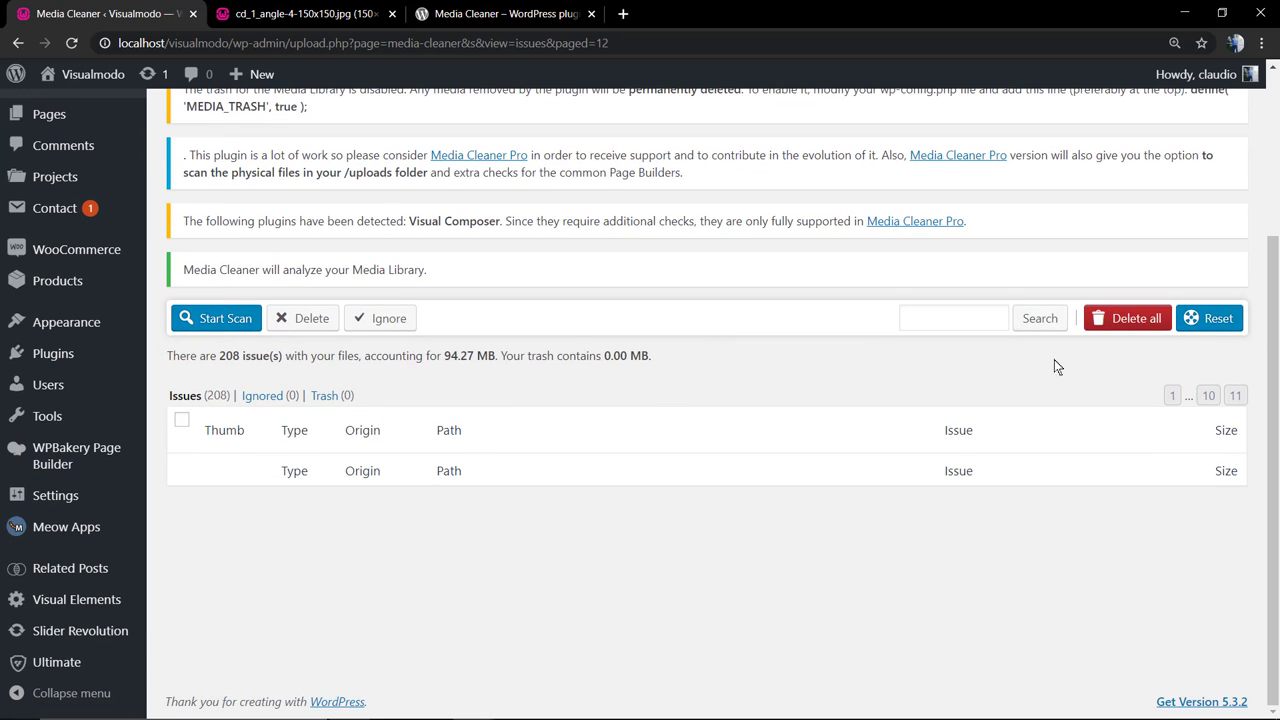
pyautogui.click(1209, 397)
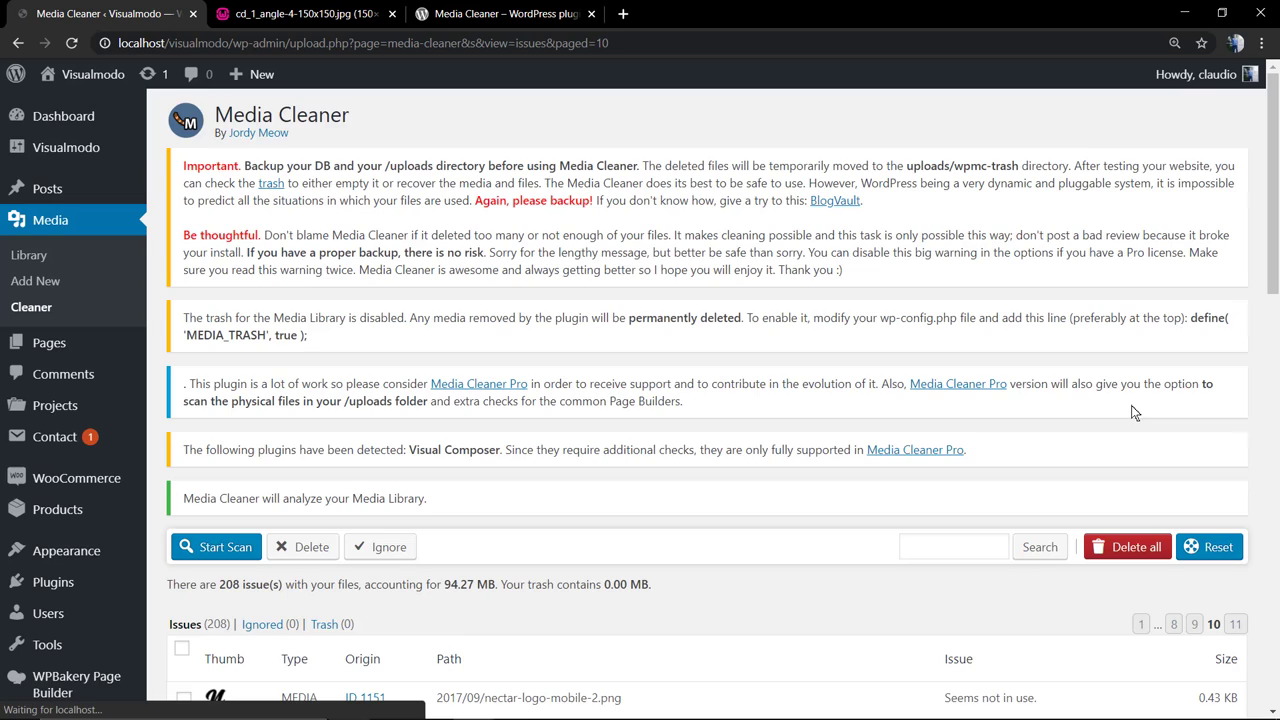
pyautogui.scroll(-5, 917, 449)
pyautogui.scroll(3, 767, 443)
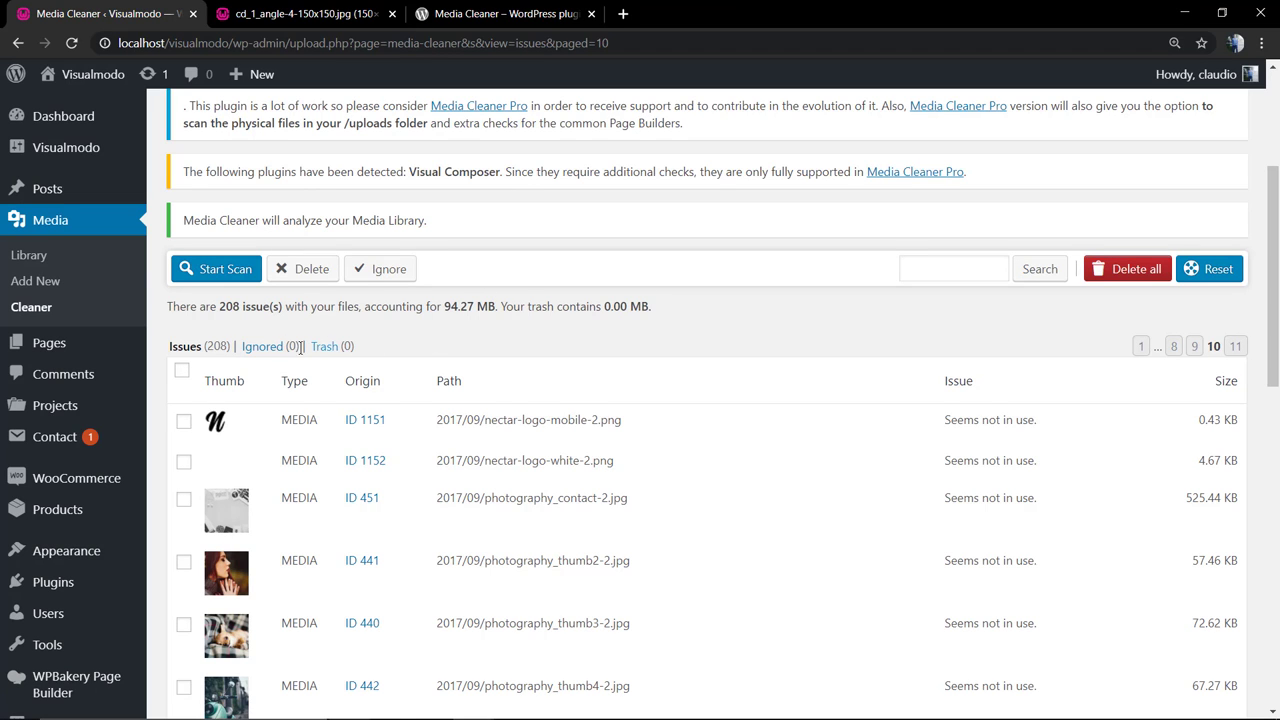
# - Return to the first issues page, select all rows and delete them
pyautogui.click(190, 346)
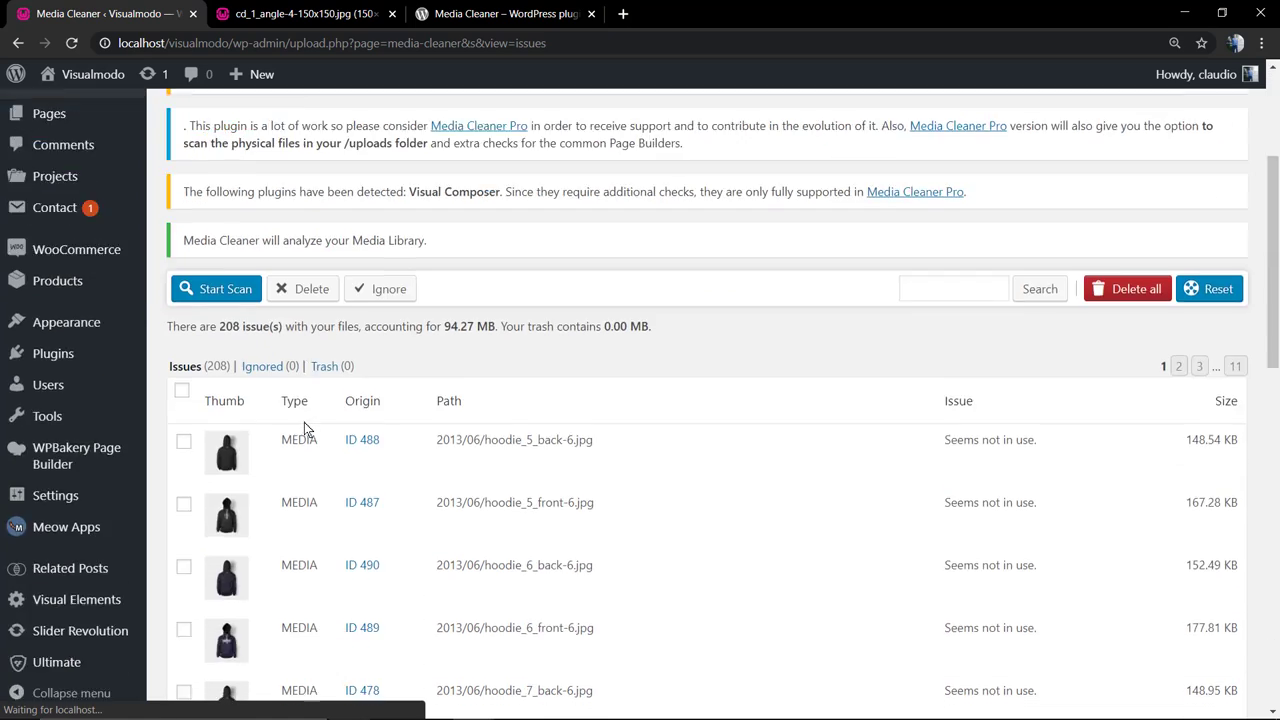
pyautogui.scroll(-3, 249, 423)
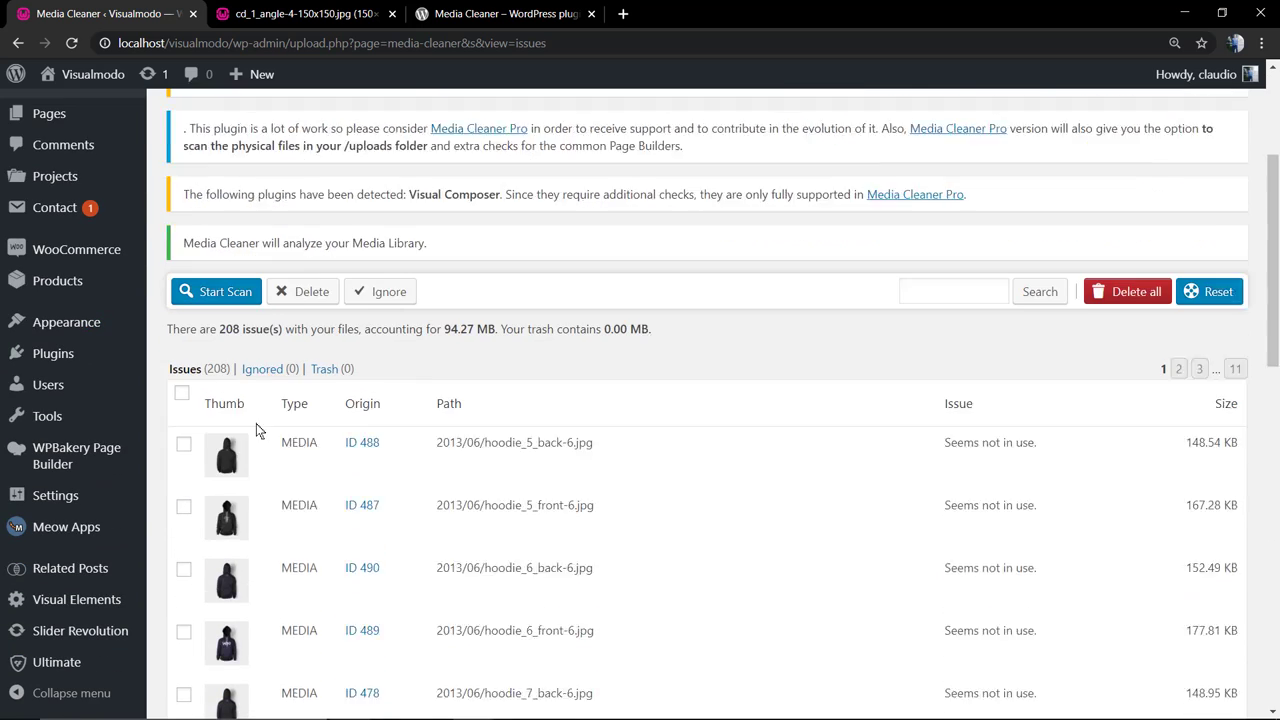
pyautogui.click(183, 236)
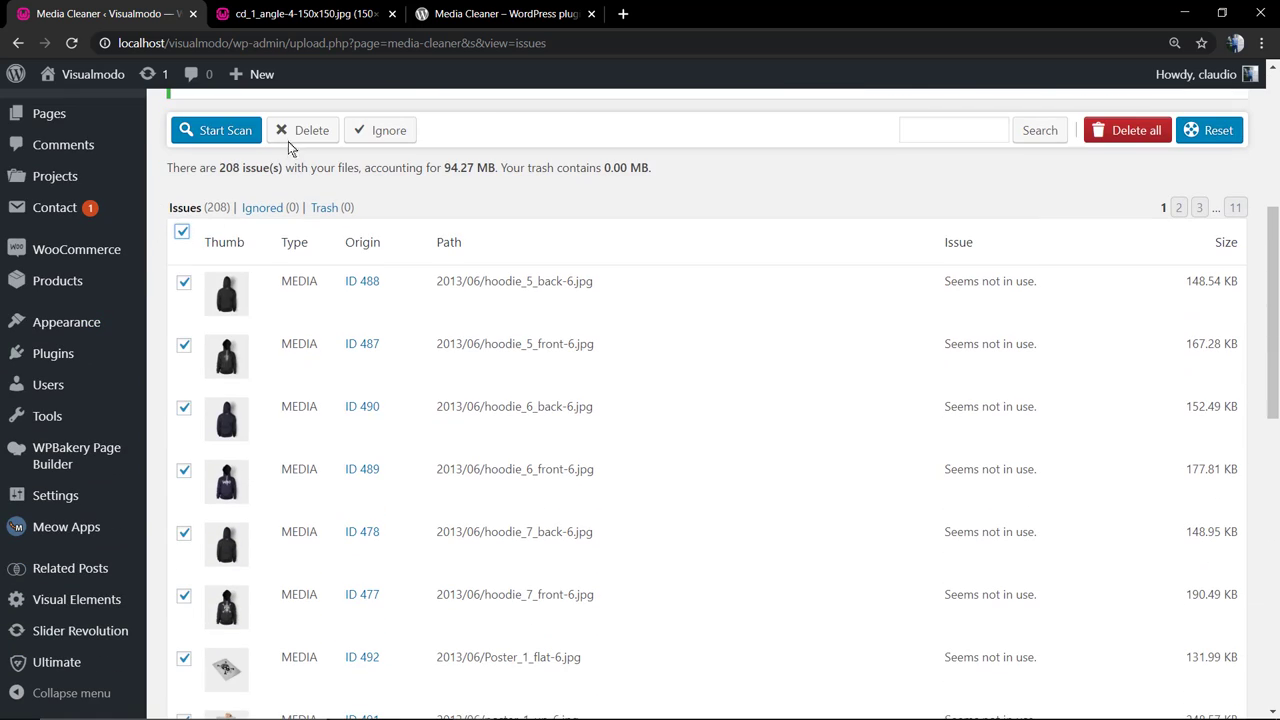
pyautogui.click(300, 131)
pyautogui.scroll(2, 345, 278)
# - Reload Media Cleaner showing 188 issues and start Delete all
pyautogui.click(38, 218)
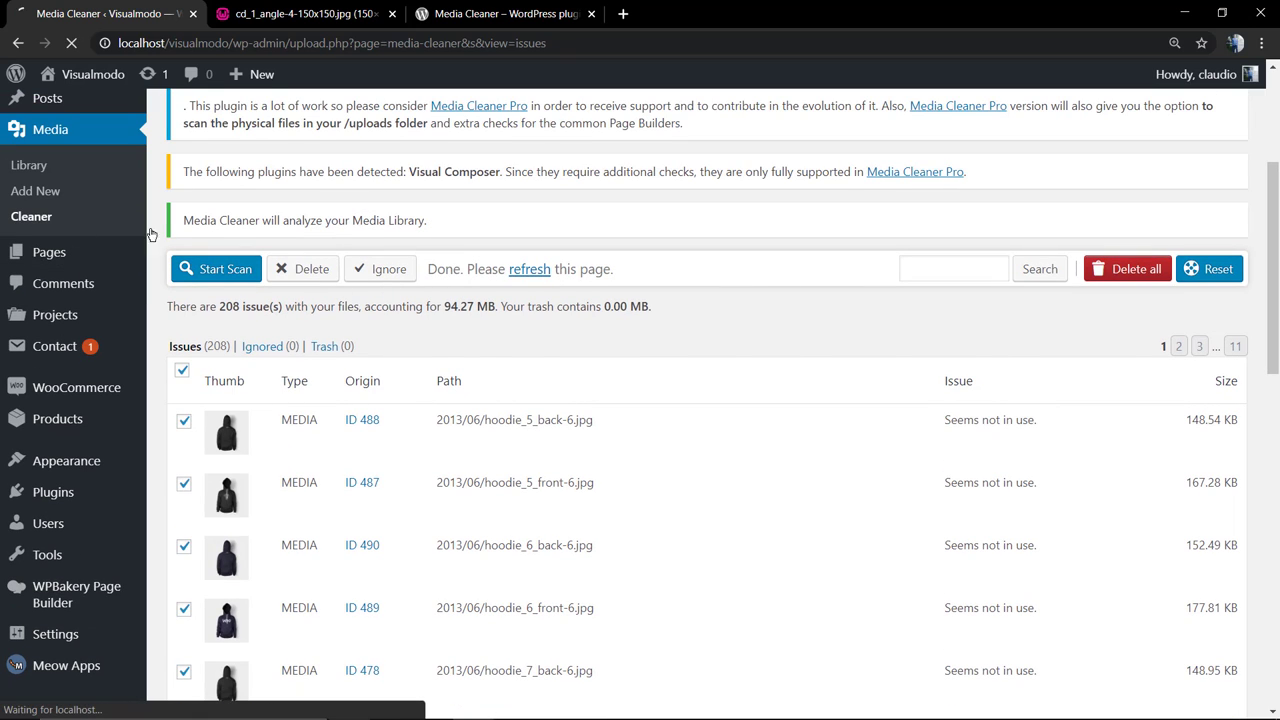
pyautogui.scroll(-1, 342, 381)
pyautogui.scroll(-4, 342, 381)
pyautogui.scroll(1, 344, 381)
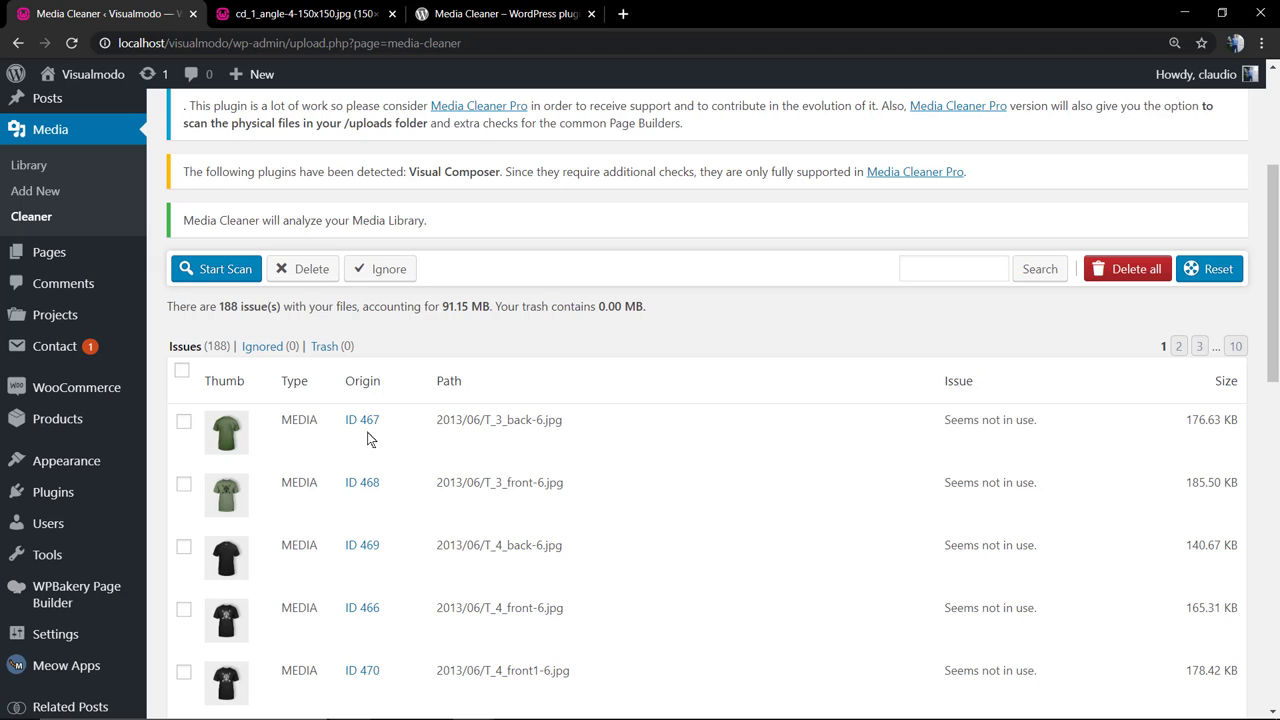
pyautogui.scroll(3, 395, 420)
pyautogui.click(1140, 412)
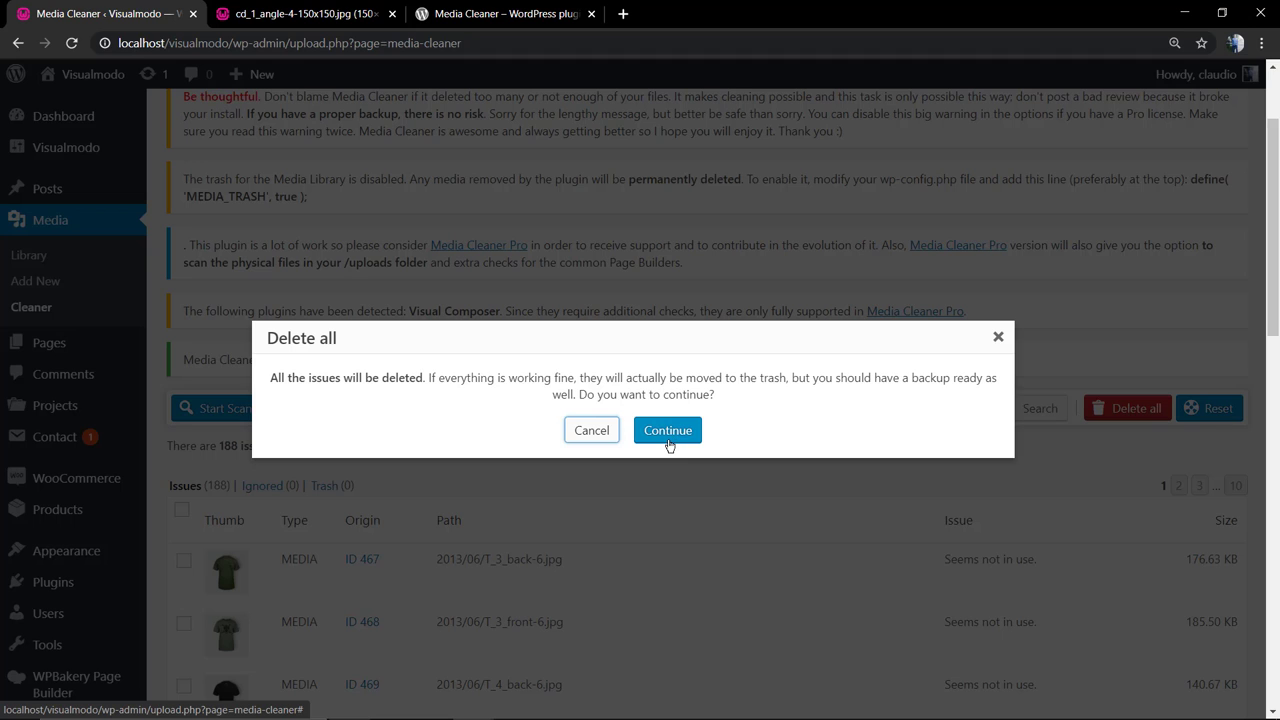
# - Close the delete-all confirmation with the × button, keeping all 188 issues
pyautogui.click(997, 337)
pyautogui.scroll(-4, 622, 359)
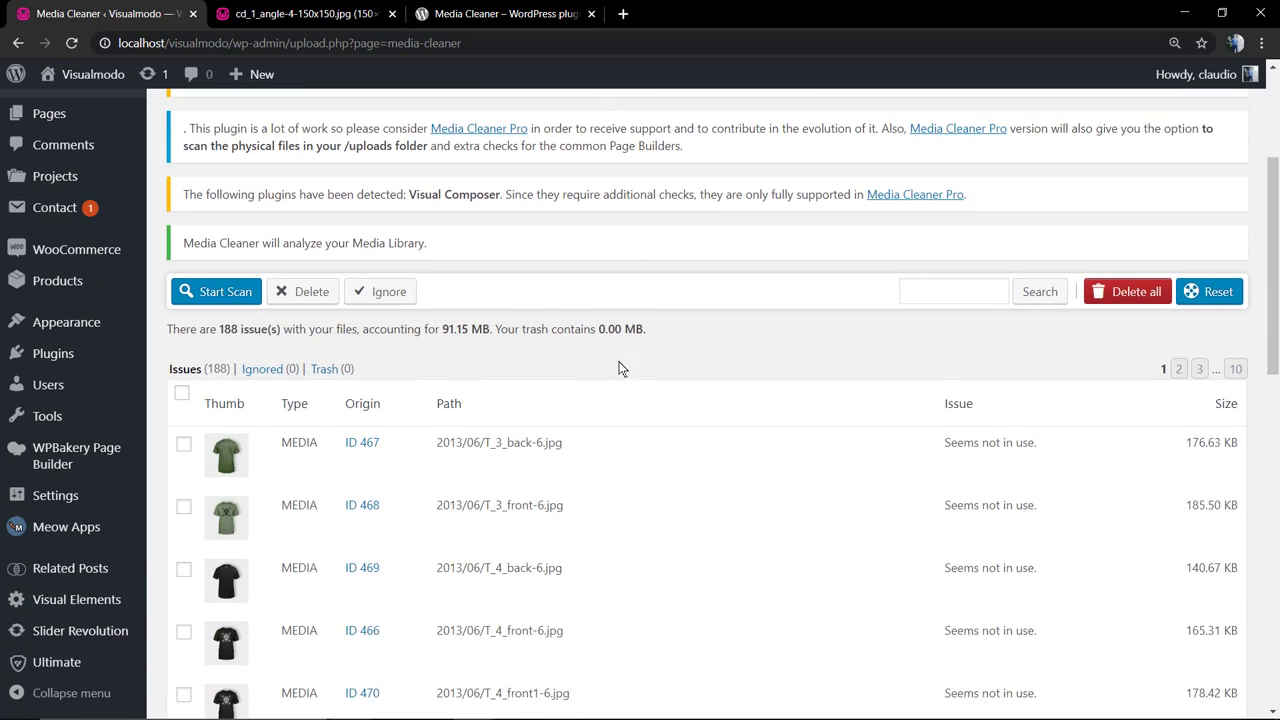
pyautogui.scroll(4, 477, 404)
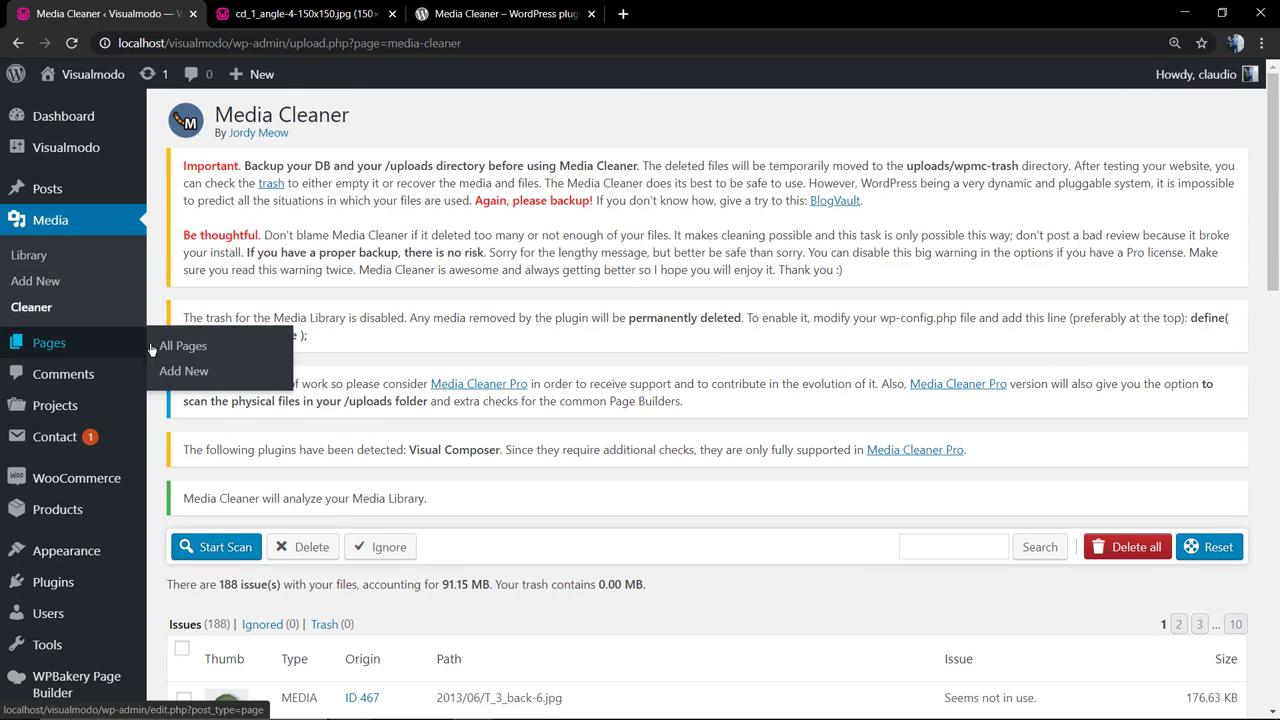
pyautogui.scroll(-4, 408, 367)
pyautogui.scroll(3, 408, 367)
# - Open Media > Library and scroll through it
pyautogui.click(30, 250)
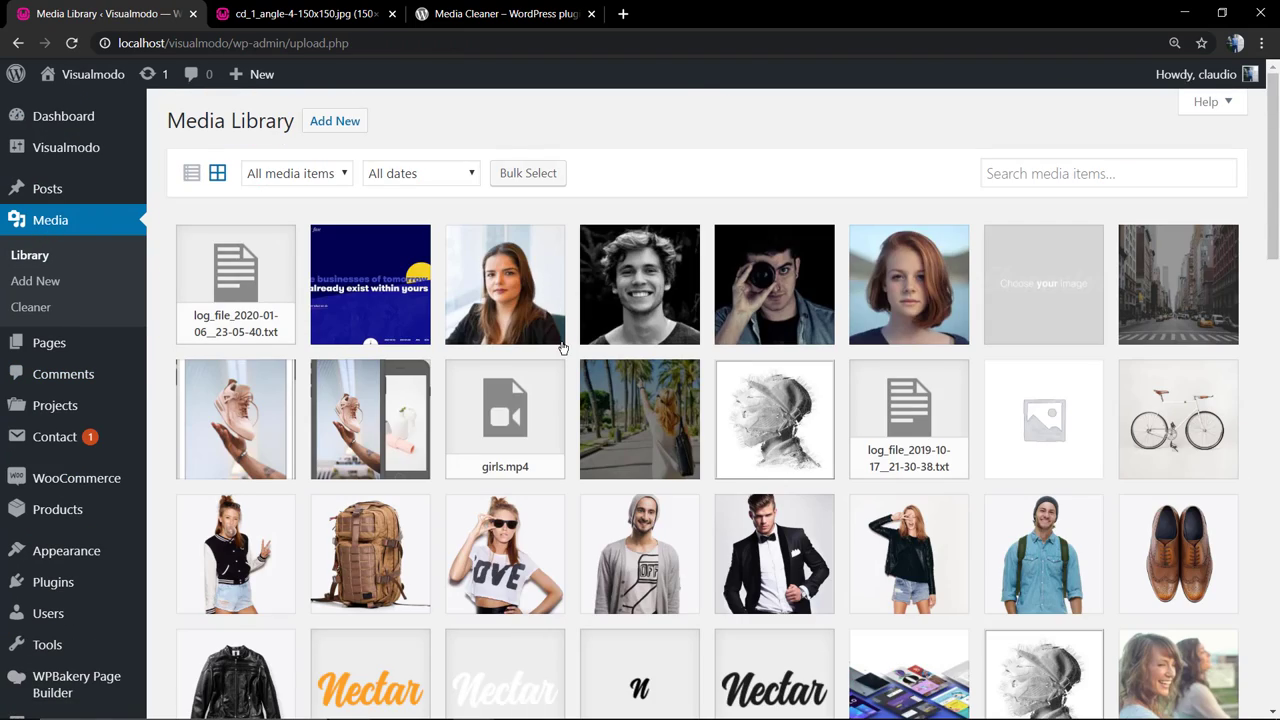
pyautogui.scroll(-4, 560, 330)
pyautogui.scroll(4, 563, 347)
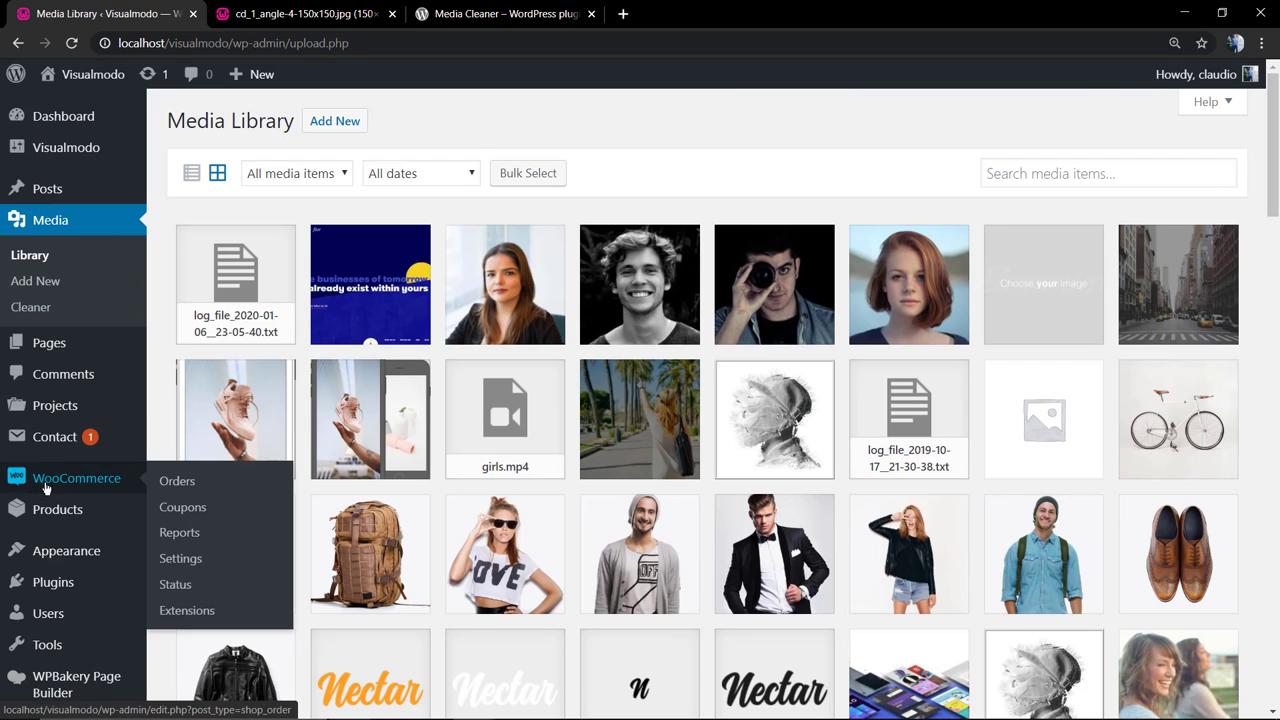
# - Deactivate Media Cleaner from the Plugins list
pyautogui.click(53, 582)
pyautogui.scroll(-6, 377, 358)
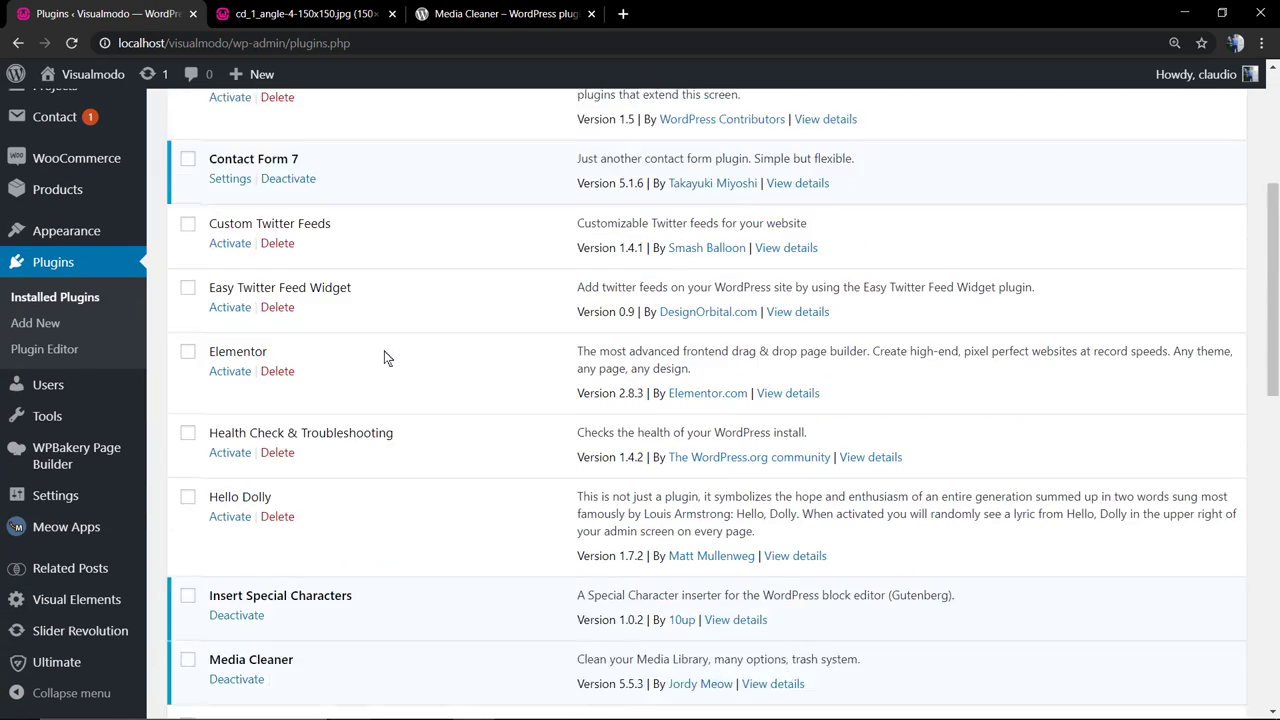
pyautogui.click(233, 327)
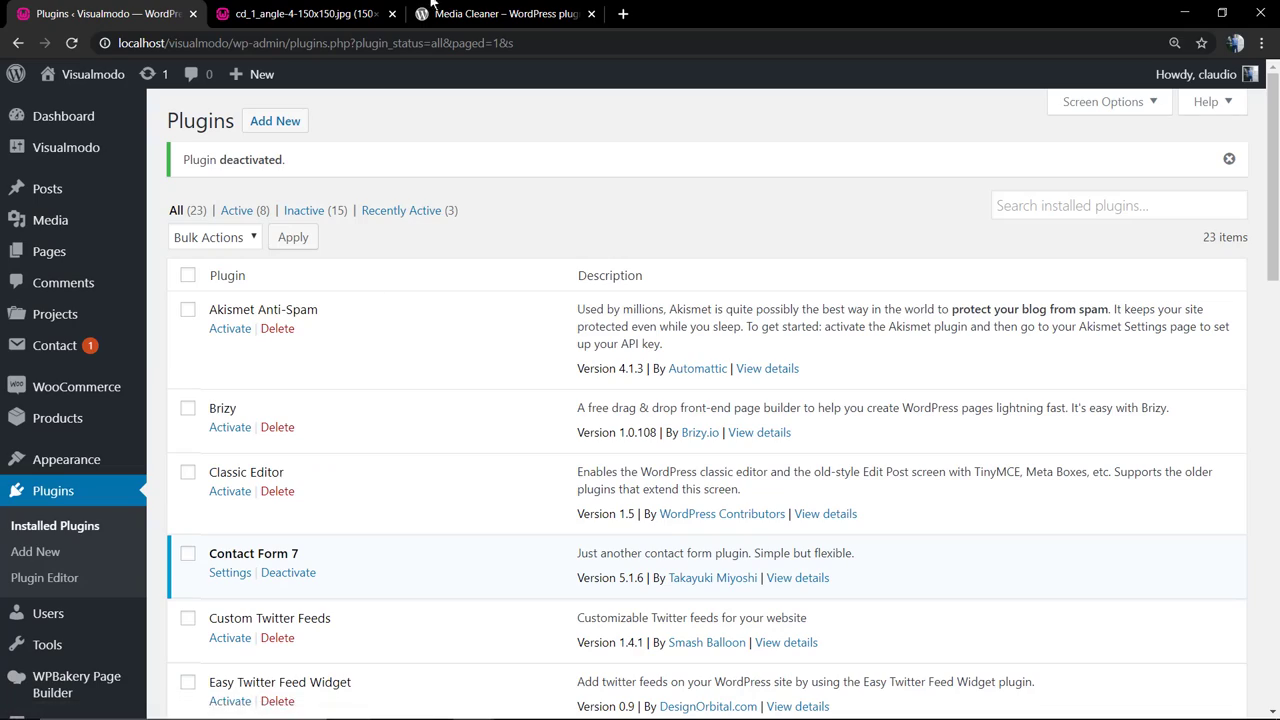
# - Return to the browser tab showing the Media Cleaner plugin page on WordPress.org
pyautogui.click(505, 13)
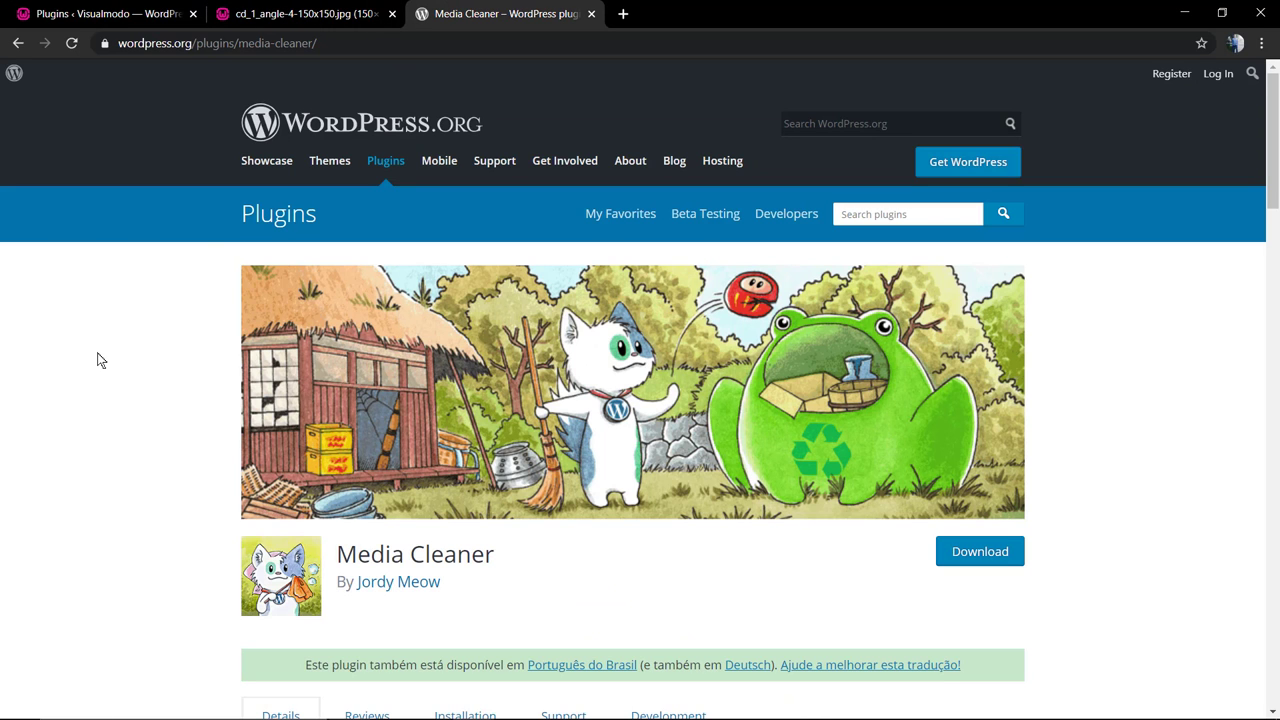